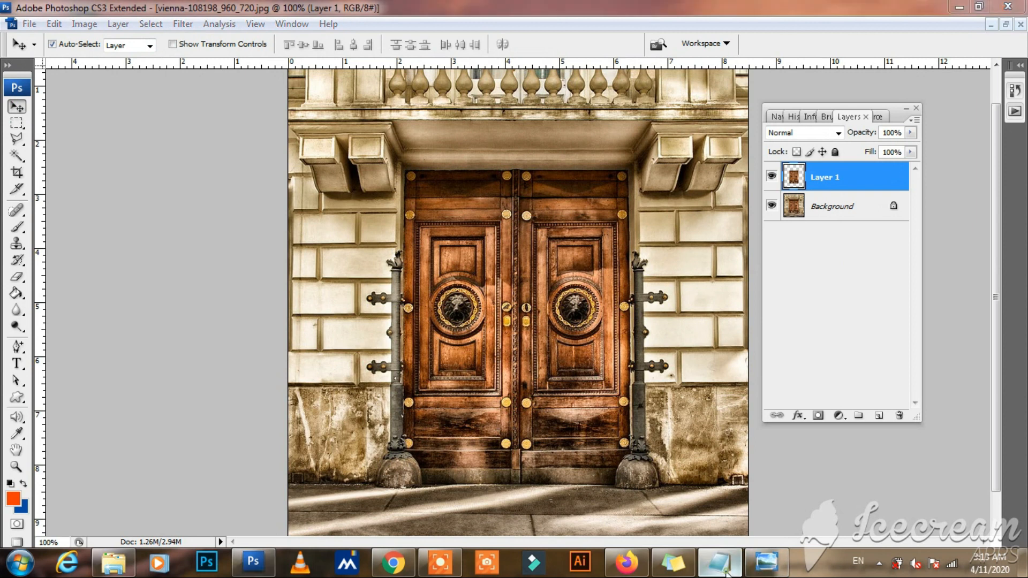
- Read the first line of Step 3 in the Notepad notes, highlighting it to its end, and return to Photoshop
{"action": "left_click_drag", "start_coordinate": [198, 402], "coordinate": [770, 409]}
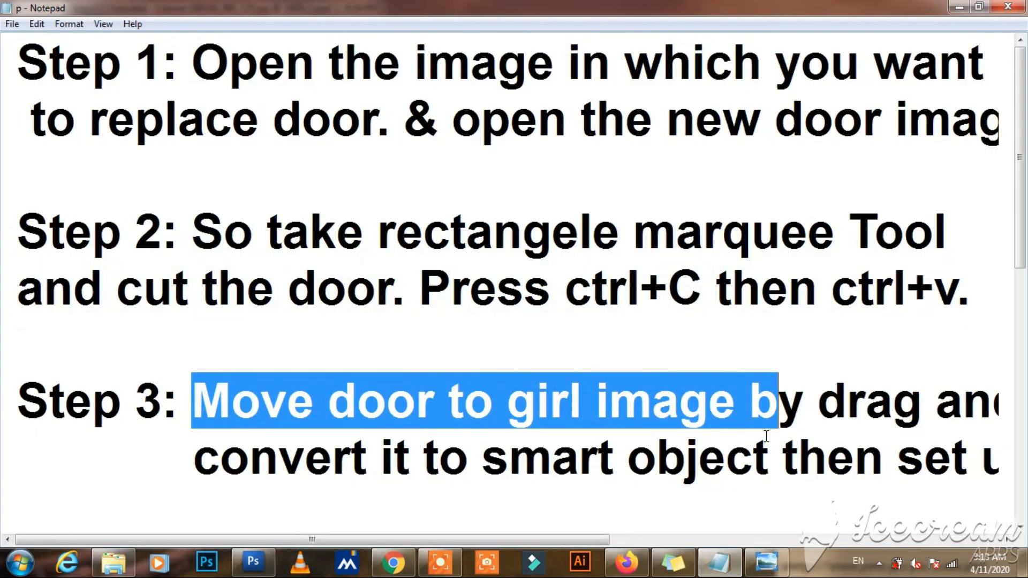
{"action": "key", "text": "shift+Right"}
{"action": "key", "text": "shift+Right"}
{"action": "key", "text": "shift+Right"}
{"action": "key", "text": "shift+Right"}
{"action": "key", "text": "shift+Right"}
{"action": "key", "text": "shift+Right"}
{"action": "key", "text": "shift+Right"}
{"action": "key", "text": "shift+Right"}
{"action": "key", "text": "shift+Right"}
{"action": "key", "text": "shift+Right"}
{"action": "key", "text": "shift+Right"}
{"action": "key", "text": "shift+Right"}
{"action": "key", "text": "shift+Right"}
{"action": "key", "text": "shift+Right"}
{"action": "key", "text": "shift+Right"}
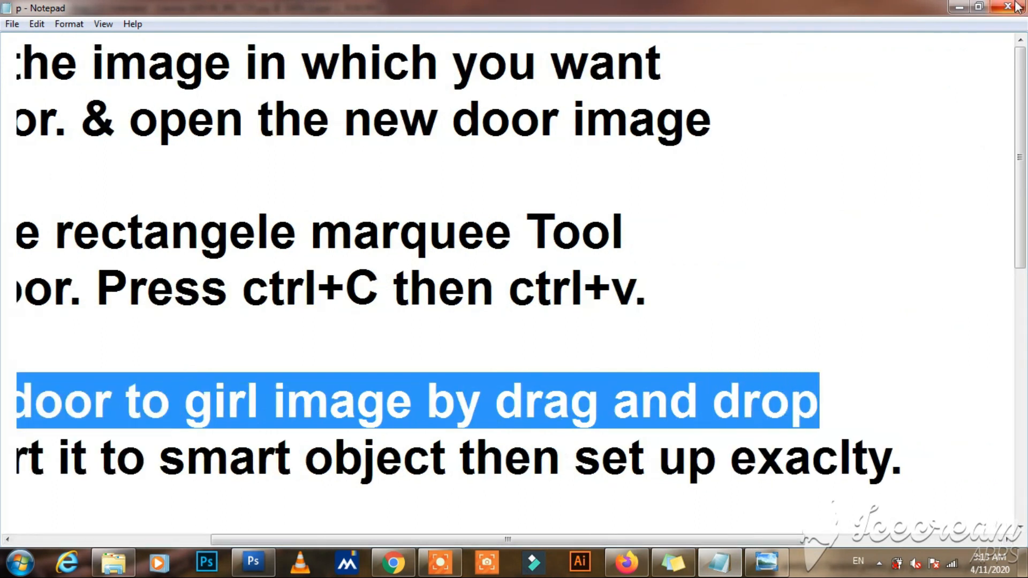
{"action": "left_click", "coordinate": [956, 9]}
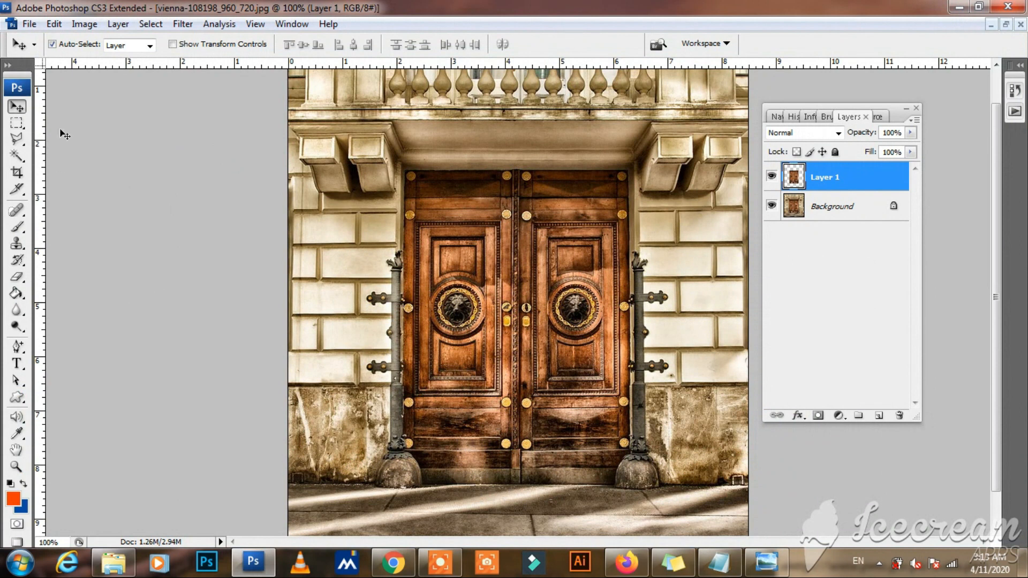
- Copy the cut-out door layer from the vienna image into 1.jpg and close the vienna image without saving
{"action": "left_click", "coordinate": [1006, 25]}
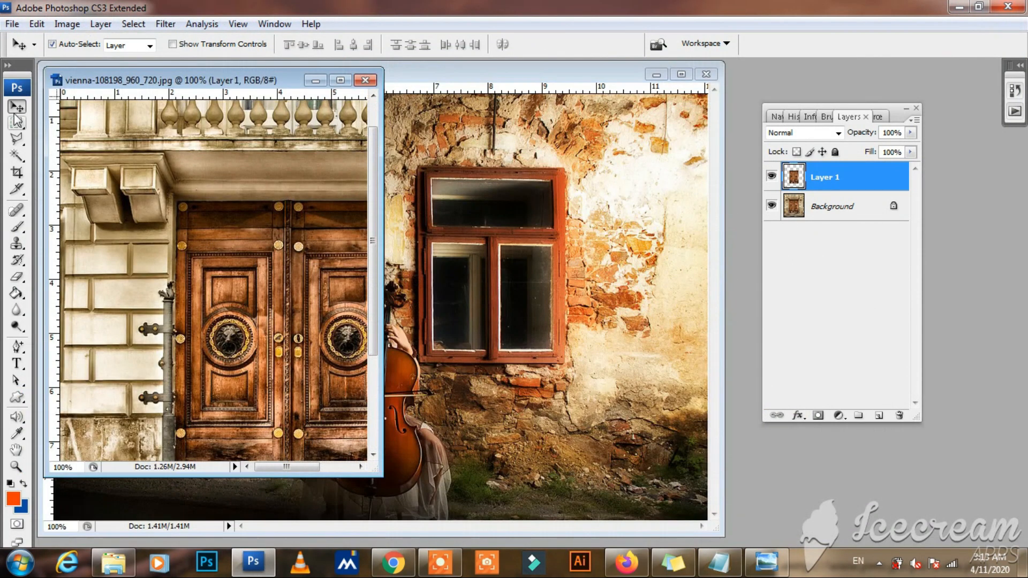
{"action": "left_click_drag", "start_coordinate": [828, 190], "coordinate": [431, 182]}
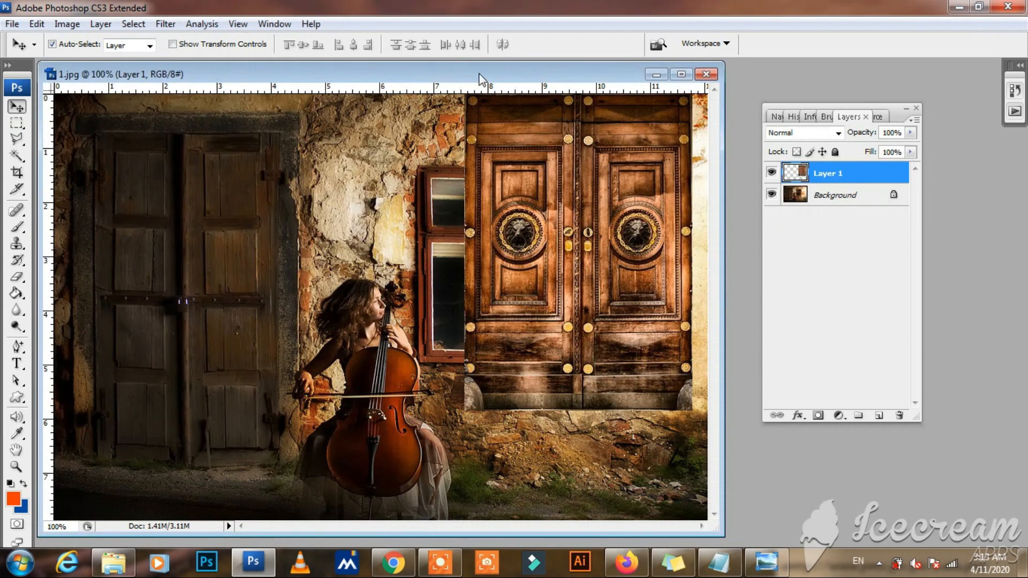
{"action": "left_click_drag", "start_coordinate": [481, 79], "coordinate": [476, 242]}
{"action": "key", "text": "ctrl+Tab"}
{"action": "key", "text": "ctrl+w"}
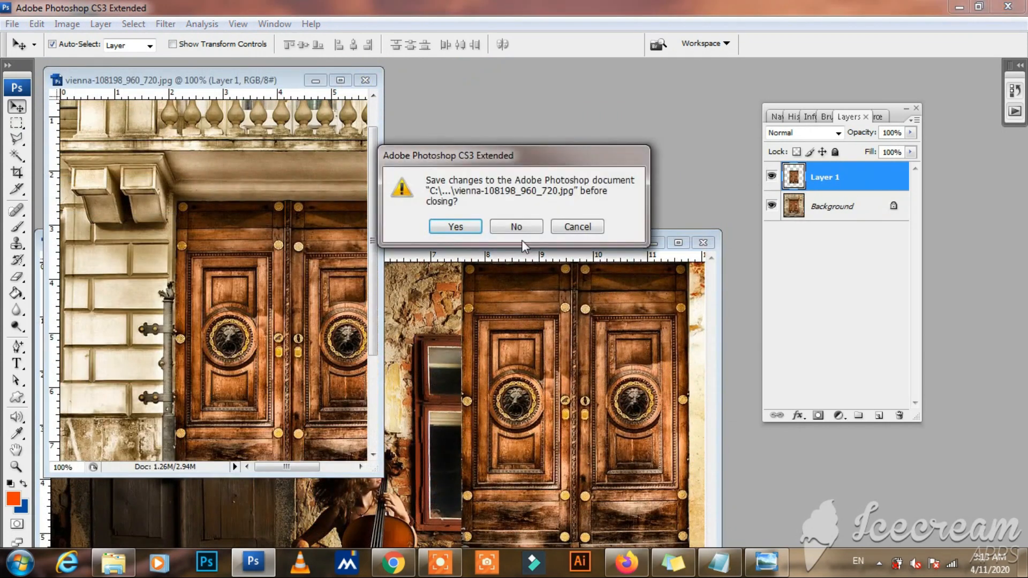
{"action": "left_click", "coordinate": [516, 226]}
- Maximize 1.jpg and move the new door over the old doorway beside the girl
{"action": "double_click", "coordinate": [635, 245]}
{"action": "left_click_drag", "start_coordinate": [636, 270], "coordinate": [244, 290]}
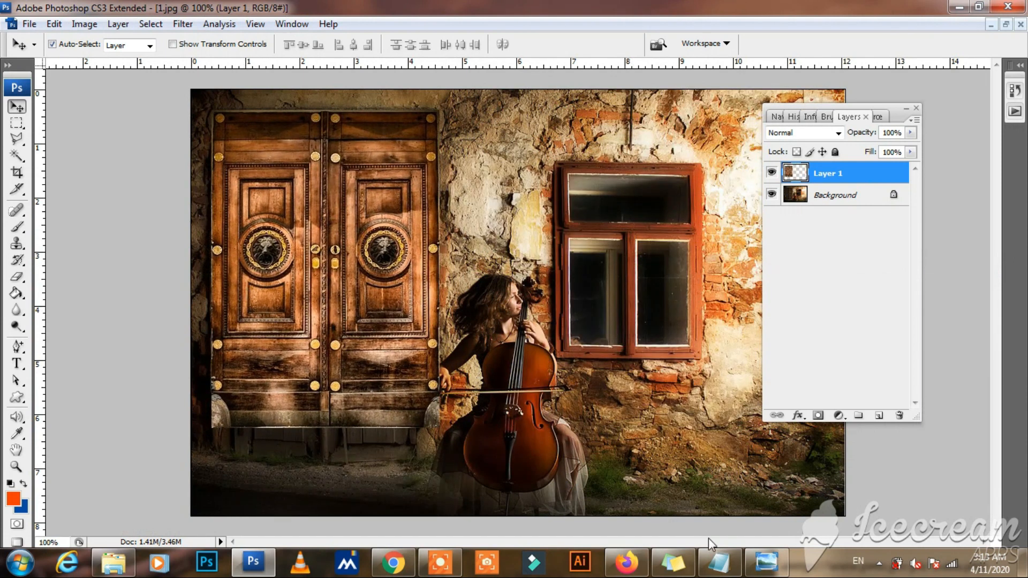
- Read the second line of Step 3 in the Notepad notes, highlighting it fully, and return to Photoshop
{"action": "left_click", "coordinate": [718, 561]}
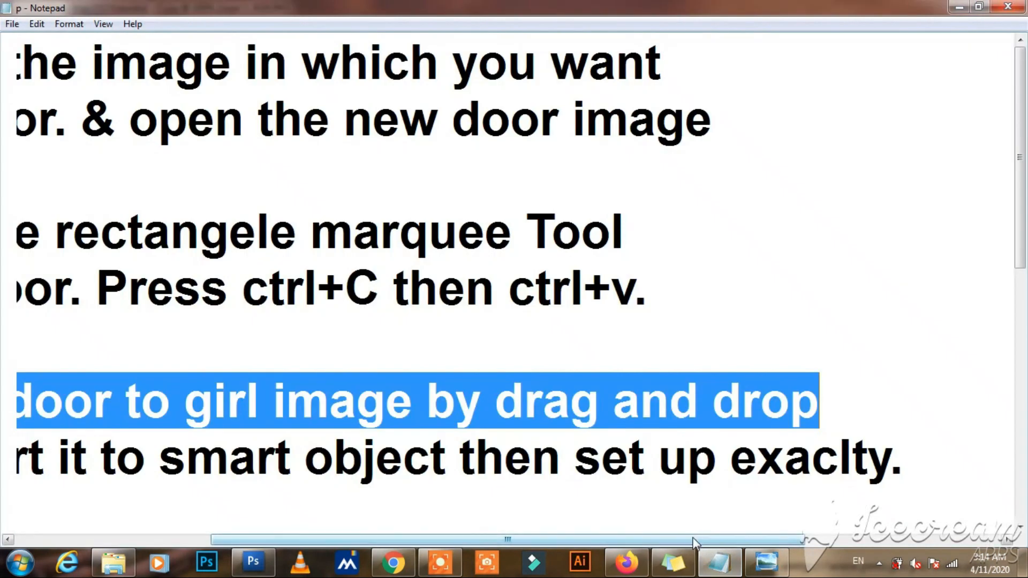
{"action": "scroll", "coordinate": [696, 540], "scroll_direction": "left", "scroll_amount": 5}
{"action": "left_click", "coordinate": [184, 465]}
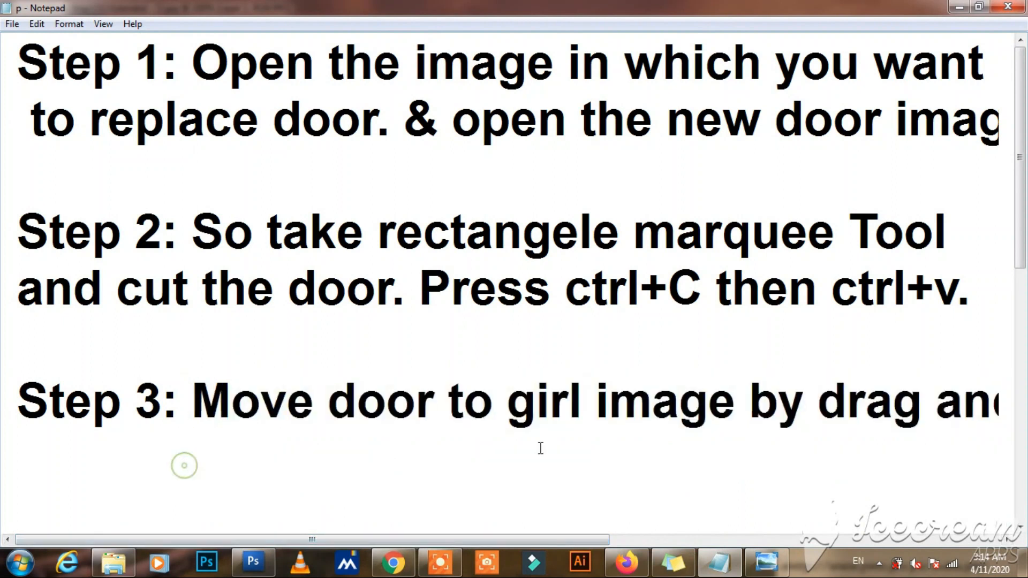
{"action": "left_click_drag", "start_coordinate": [540, 449], "coordinate": [703, 446]}
{"action": "left_click_drag", "start_coordinate": [566, 540], "coordinate": [725, 533]}
{"action": "left_click", "coordinate": [967, 476], "text": "shift"}
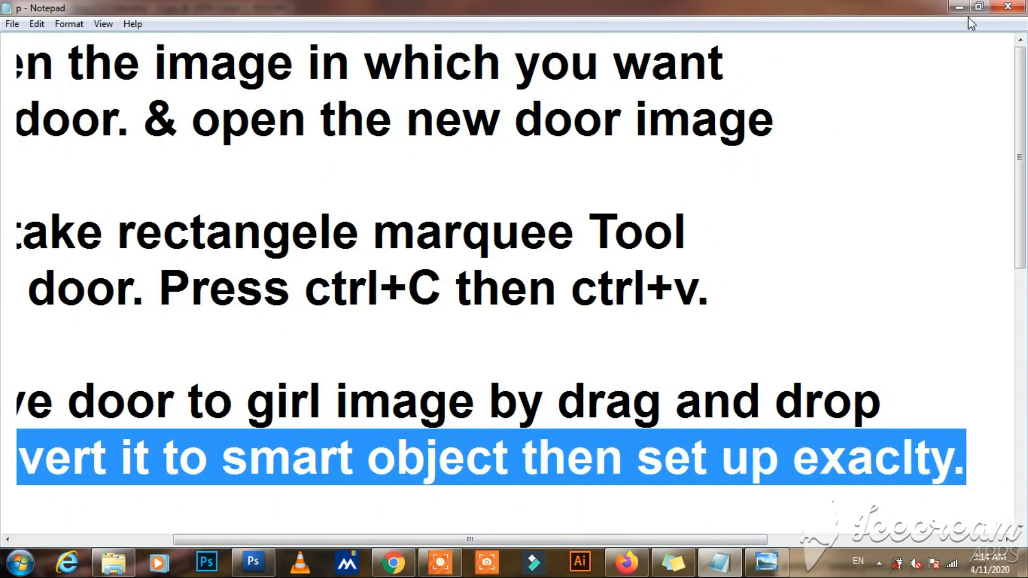
{"action": "left_click", "coordinate": [959, 6]}
- Move the new door slightly down over the old doorway
{"action": "right_click", "coordinate": [17, 125]}
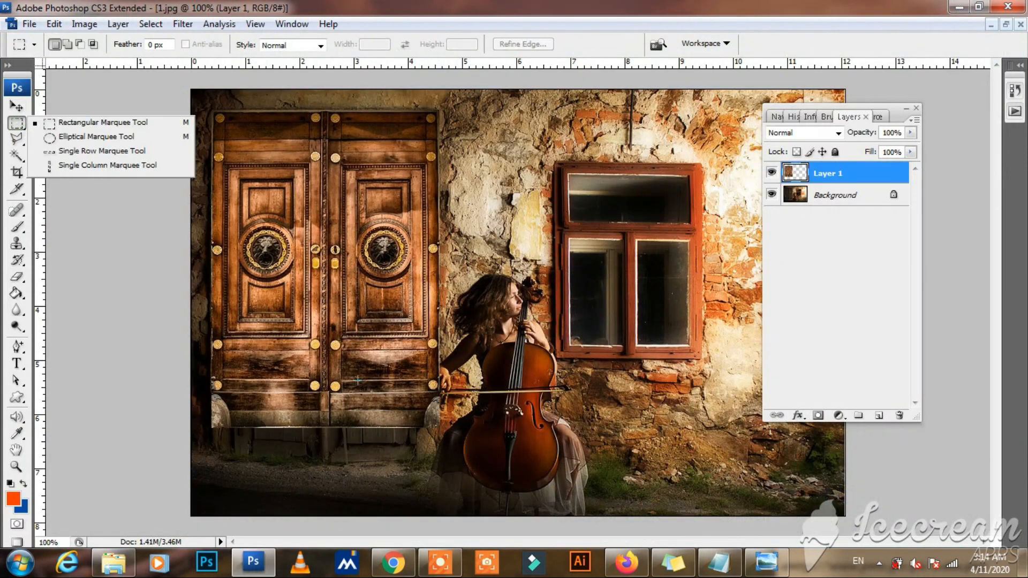
{"action": "left_click", "coordinate": [463, 270]}
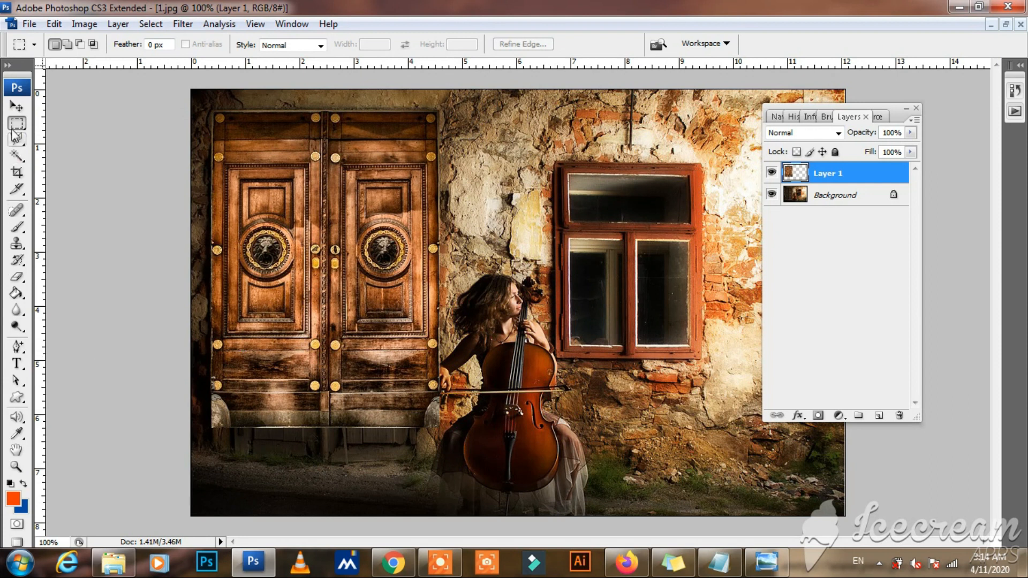
{"action": "left_click", "coordinate": [12, 109]}
{"action": "left_click_drag", "start_coordinate": [223, 261], "coordinate": [227, 276]}
- Check the gap above the new door by outlining it with a temporary rectangular selection
{"action": "left_click", "coordinate": [17, 123]}
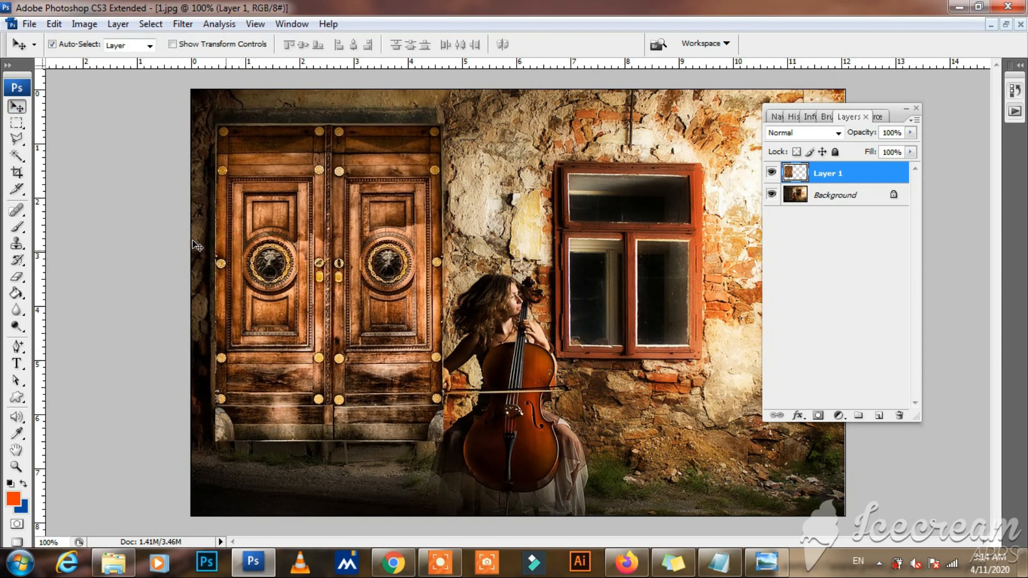
{"action": "left_click_drag", "start_coordinate": [216, 117], "coordinate": [475, 131]}
{"action": "key", "text": "Up"}
{"action": "key", "text": "Up"}
{"action": "key", "text": "Up"}
{"action": "key", "text": "Up"}
{"action": "key", "text": "Up"}
{"action": "key", "text": "Up"}
{"action": "key", "text": "Up"}
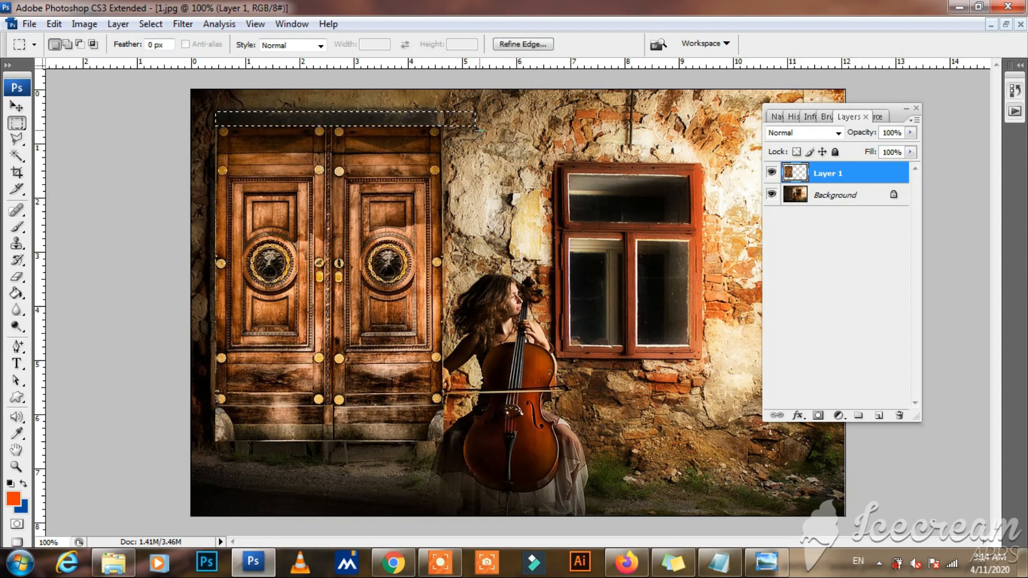
{"action": "key", "text": "ctrl+d"}
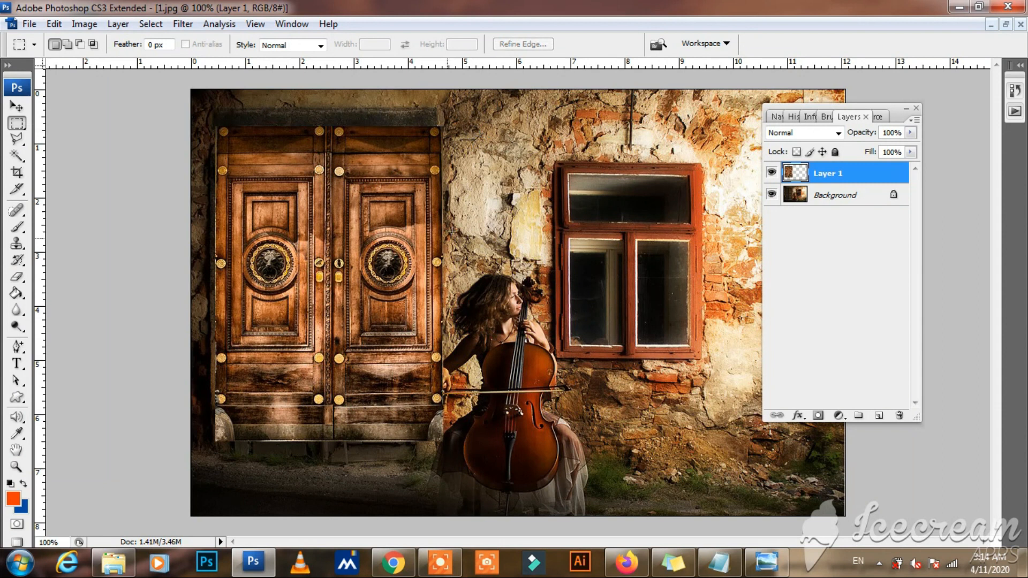
- Check the new door's right and bottom edges against the old doorway using temporary rectangular selections
{"action": "left_click_drag", "start_coordinate": [455, 431], "coordinate": [443, 475]}
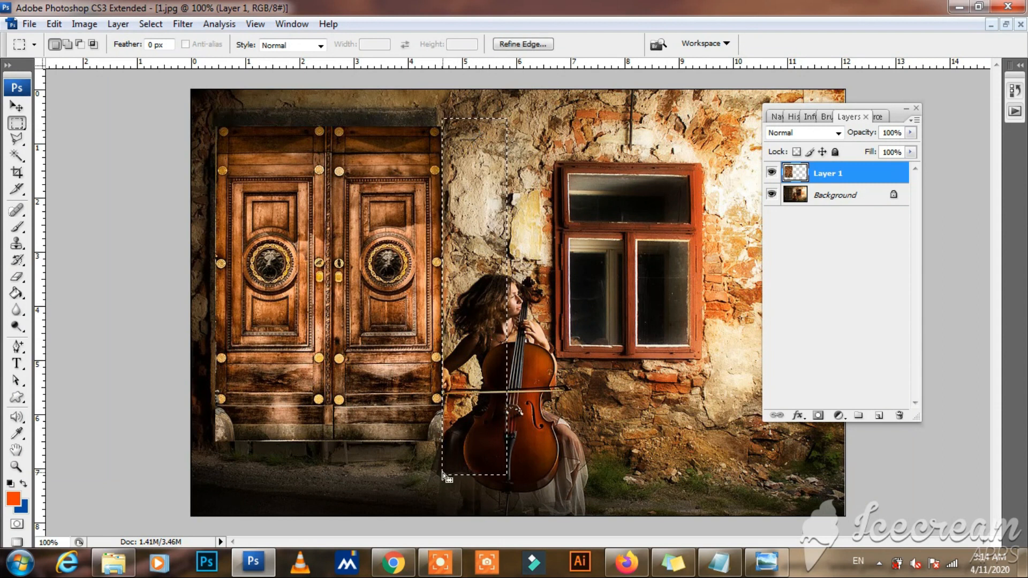
{"action": "key", "text": "ctrl+d"}
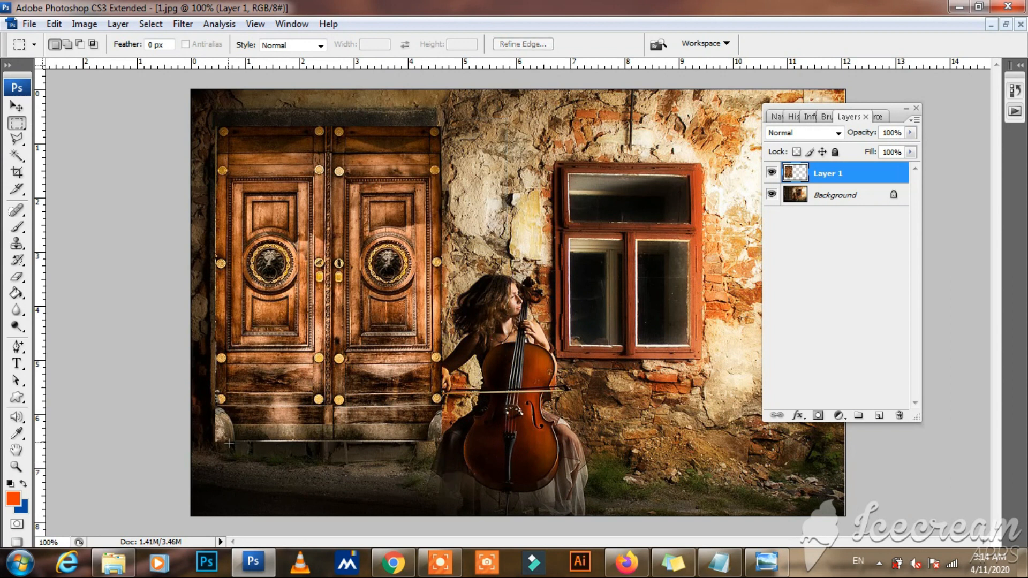
{"action": "left_click_drag", "start_coordinate": [280, 449], "coordinate": [480, 475]}
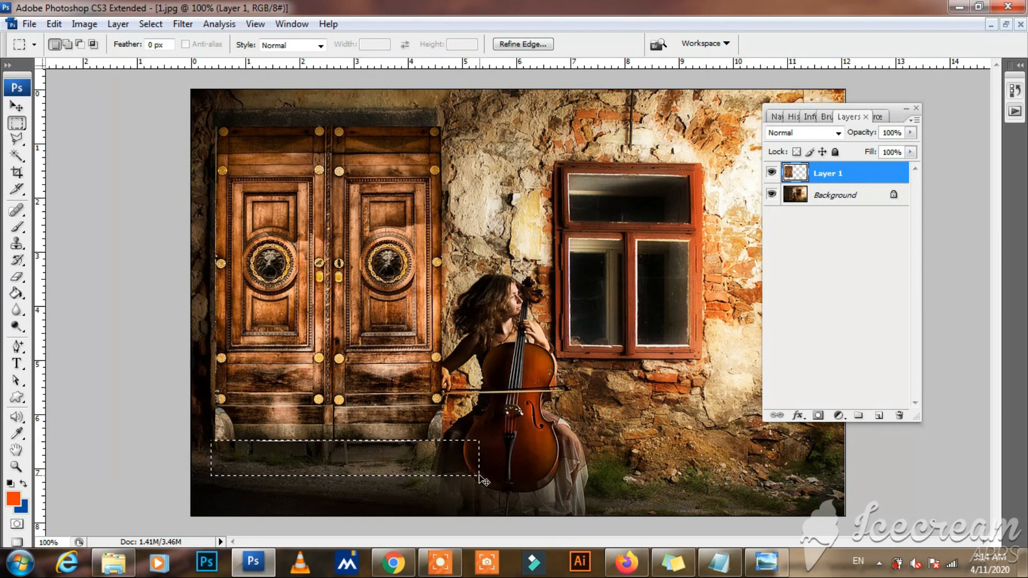
{"action": "key", "text": "ctrl+d"}
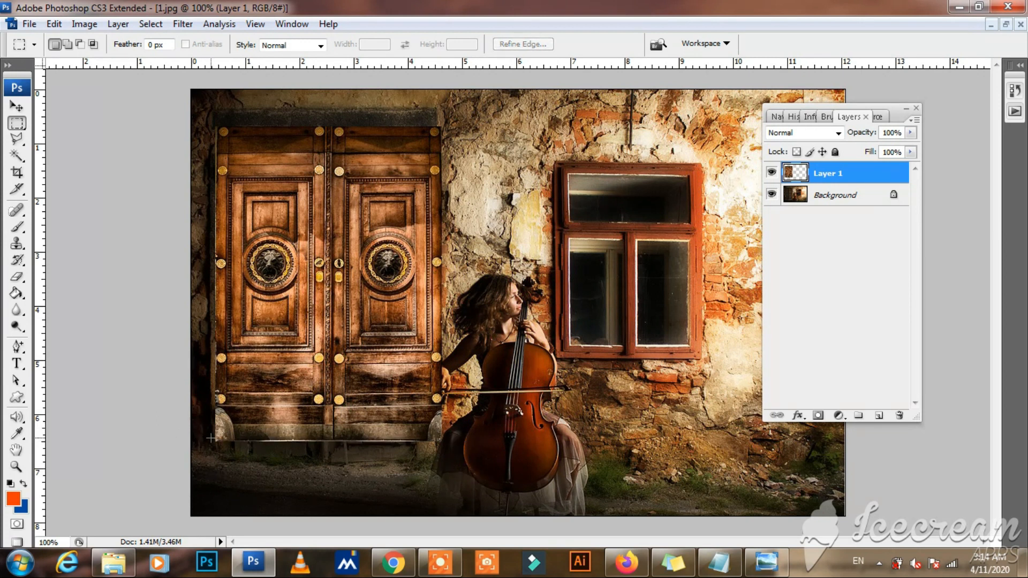
{"action": "left_click_drag", "start_coordinate": [435, 507], "coordinate": [462, 495]}
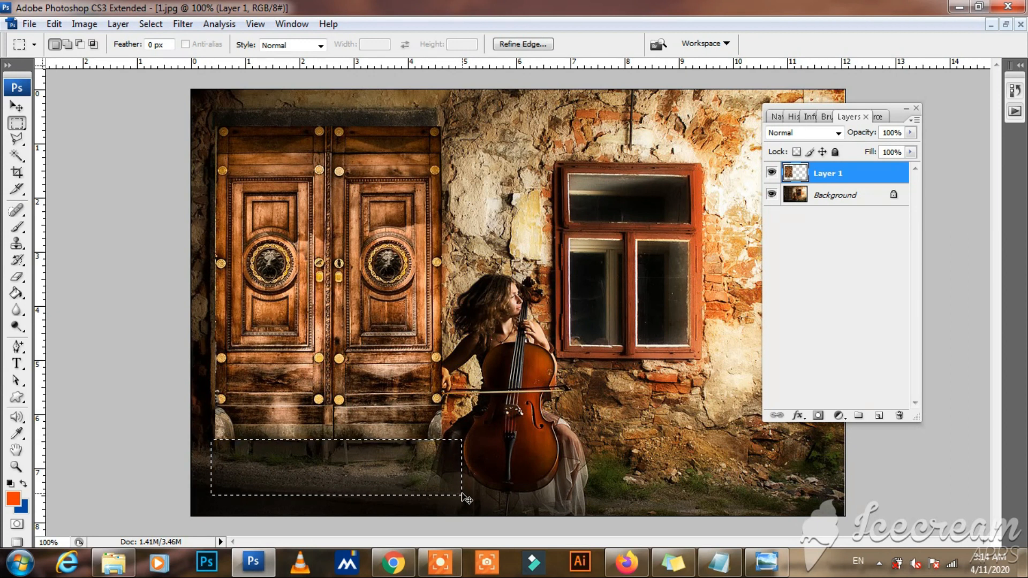
{"action": "key", "text": "ctrl+d"}
- Shift the new door slightly up and check the strip along its left edge with a temporary rectangular selection
{"action": "left_click", "coordinate": [19, 110]}
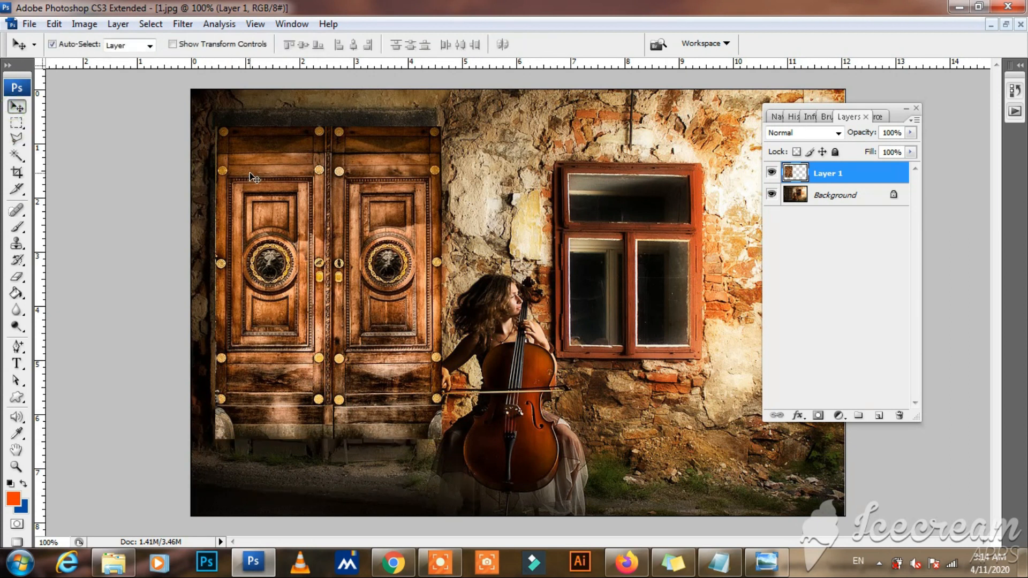
{"action": "left_click_drag", "start_coordinate": [278, 225], "coordinate": [276, 214]}
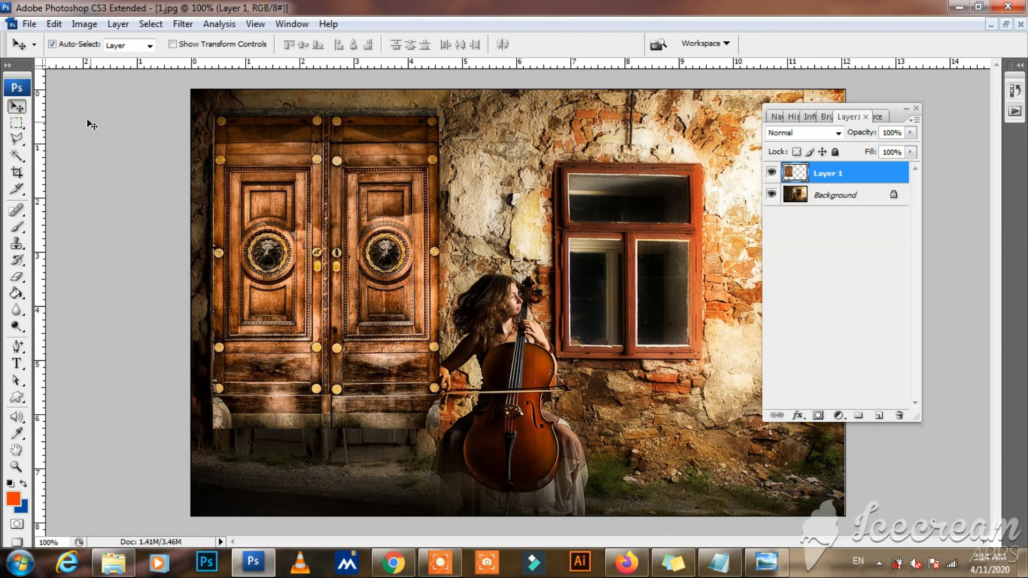
{"action": "left_click", "coordinate": [16, 124]}
{"action": "left_click", "coordinate": [217, 101]}
{"action": "left_click_drag", "start_coordinate": [199, 109], "coordinate": [214, 445]}
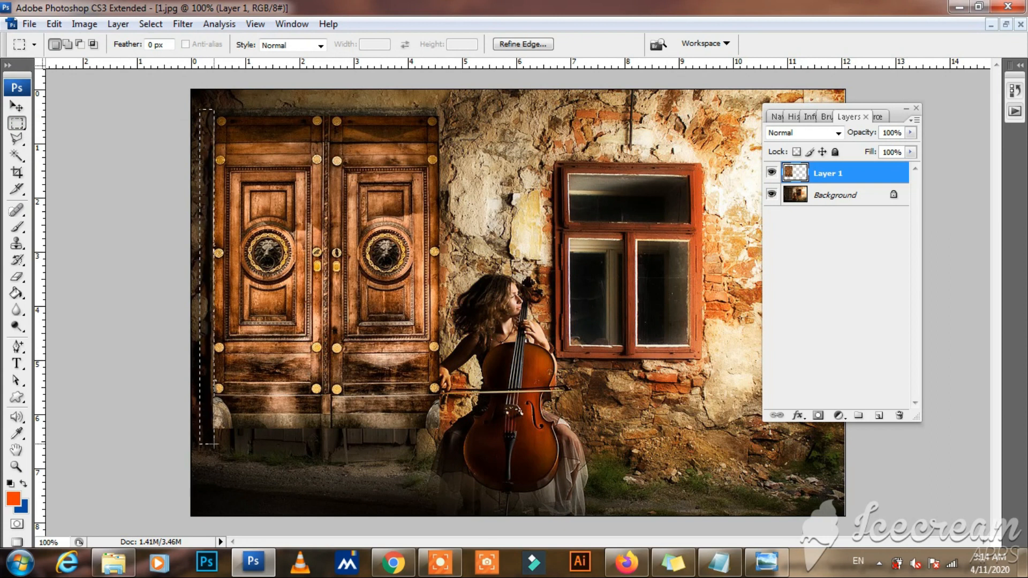
{"action": "left_click", "coordinate": [214, 446]}
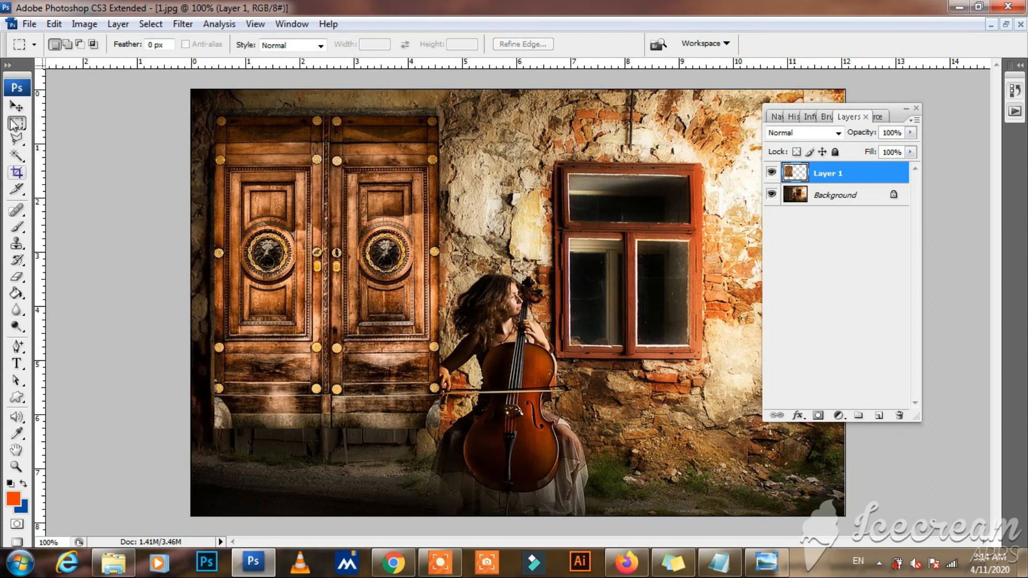
- Convert the new door's layer to a smart object
{"action": "left_click", "coordinate": [17, 105]}
{"action": "right_click", "coordinate": [841, 173]}
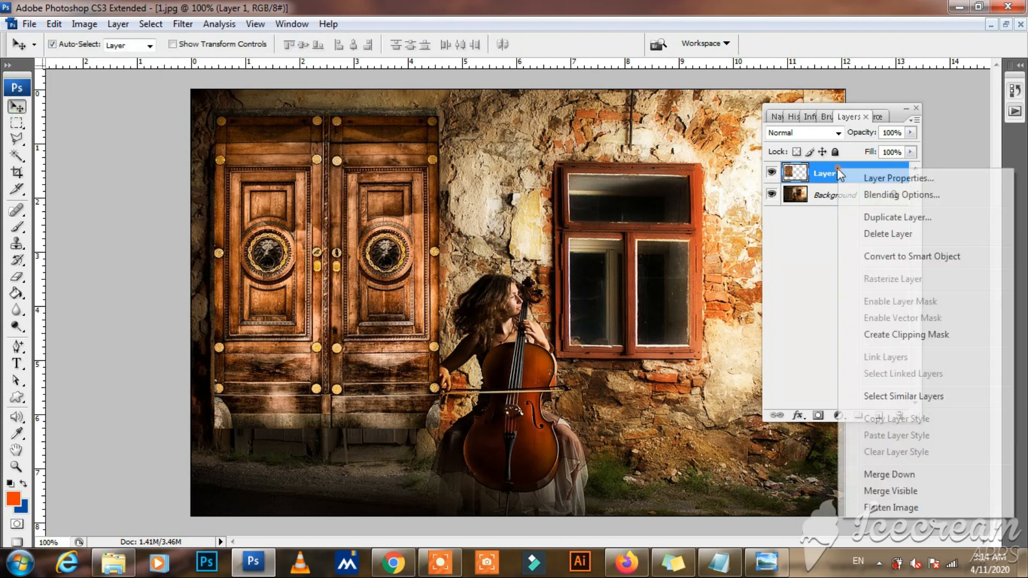
{"action": "left_click", "coordinate": [878, 256]}
- Stretch the new door vertically to about 112.3% height so it spans the old doorway from lintel to ground
{"action": "key", "text": "ctrl+t"}
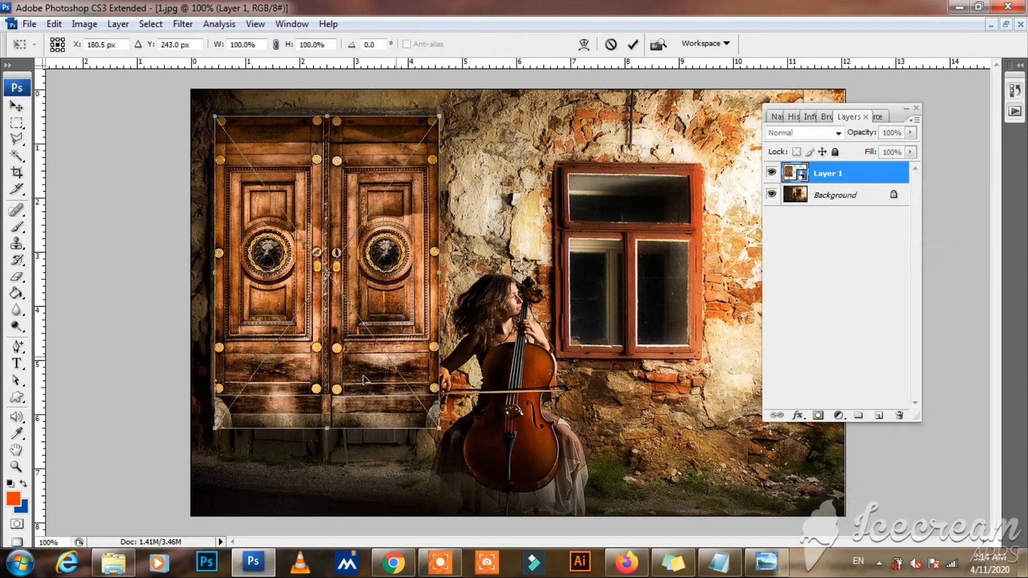
{"action": "left_click_drag", "start_coordinate": [323, 429], "coordinate": [325, 461]}
{"action": "left_click_drag", "start_coordinate": [328, 118], "coordinate": [329, 111]}
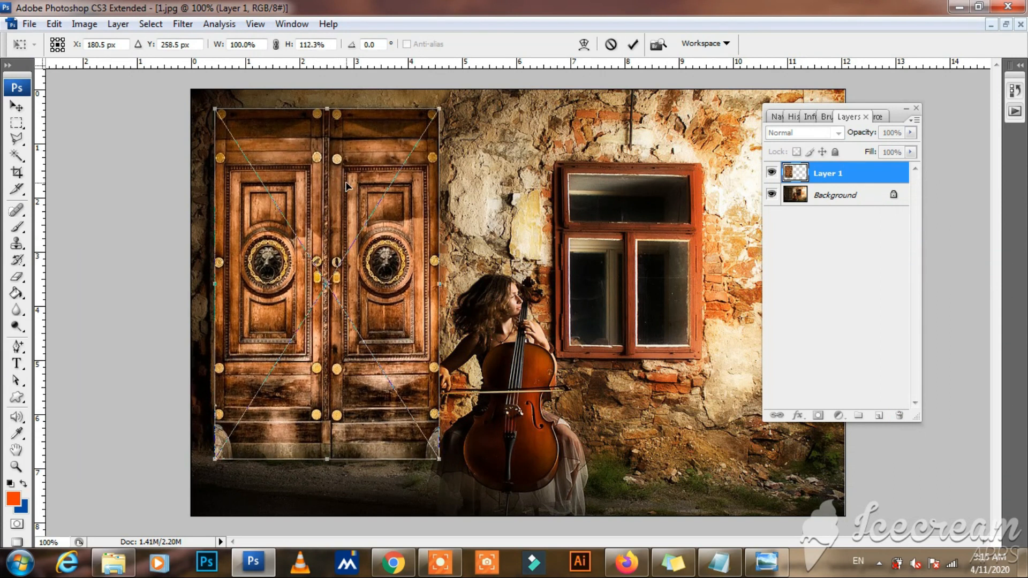
{"action": "key", "text": "Return"}
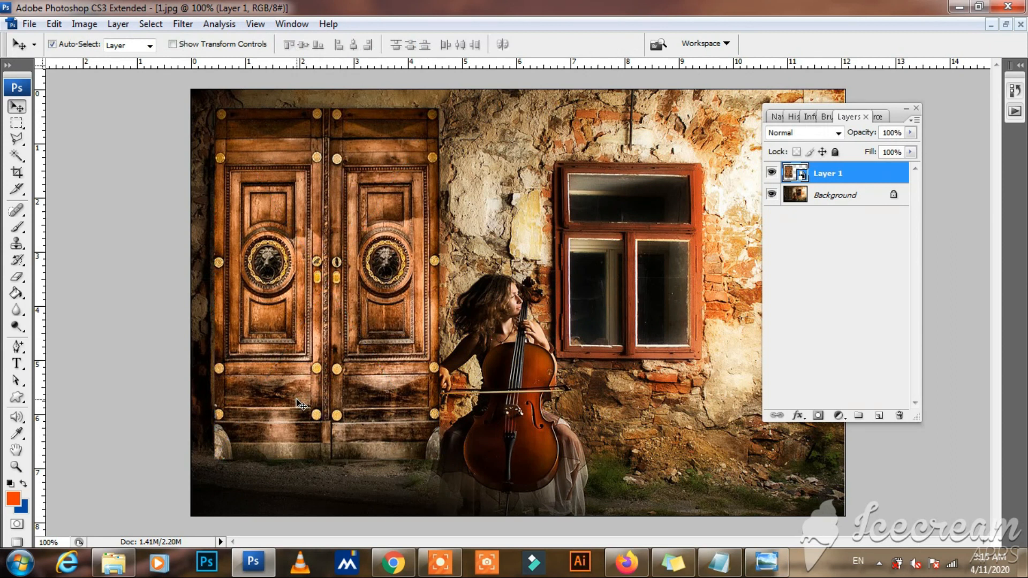
- Widen the new door toward the left to about 102.3% width to cover the old doorway's edge
{"action": "key", "text": "ctrl+t"}
{"action": "left_click_drag", "start_coordinate": [217, 280], "coordinate": [211, 283]}
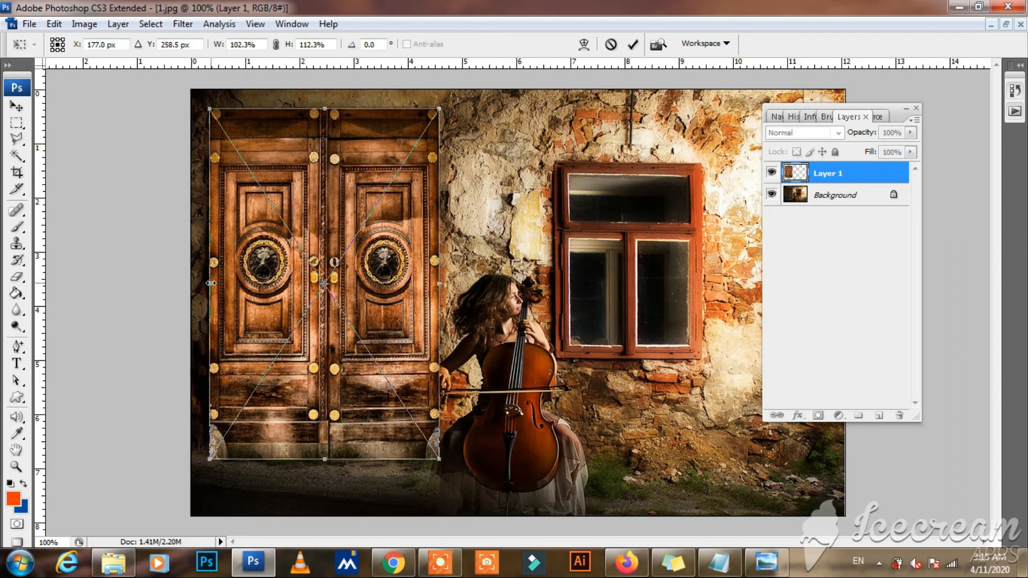
{"action": "key", "text": "Return"}
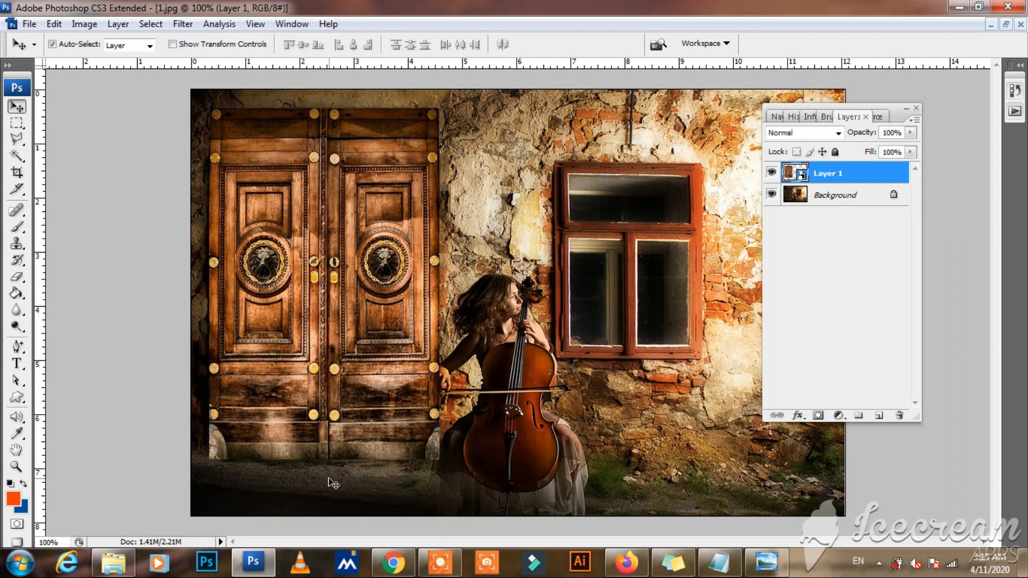
- Switch to the Notepad instructions and read the first part of Step 4 about the stones at the door's bottom corners
{"action": "left_click", "coordinate": [719, 563]}
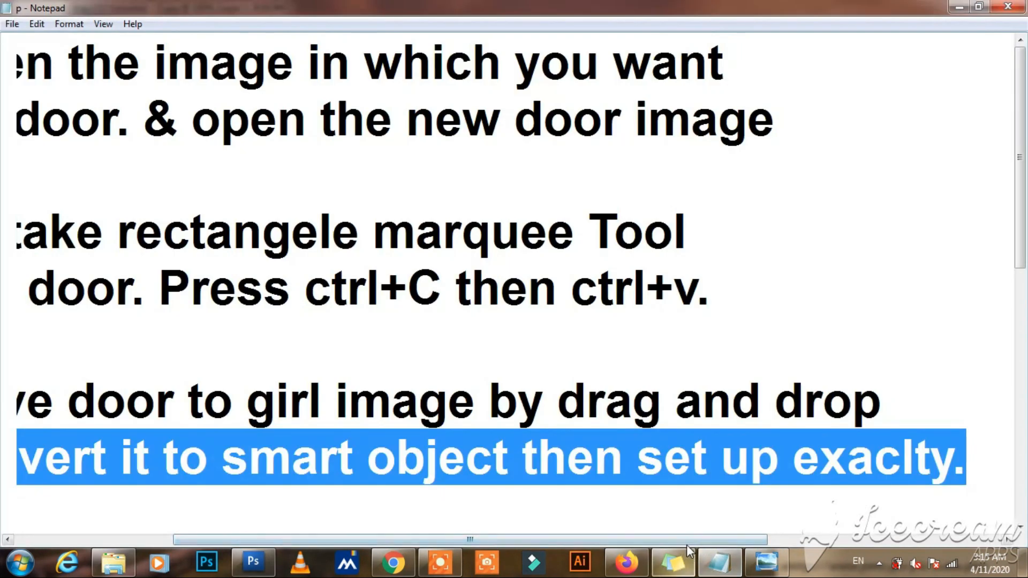
{"action": "left_click_drag", "start_coordinate": [612, 539], "coordinate": [457, 540]}
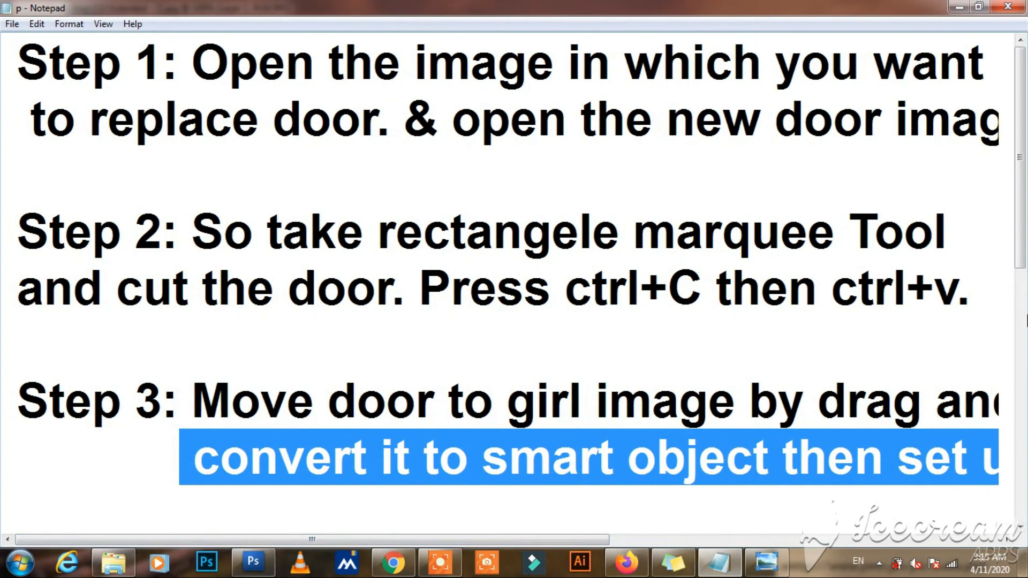
{"action": "left_click", "coordinate": [1019, 527]}
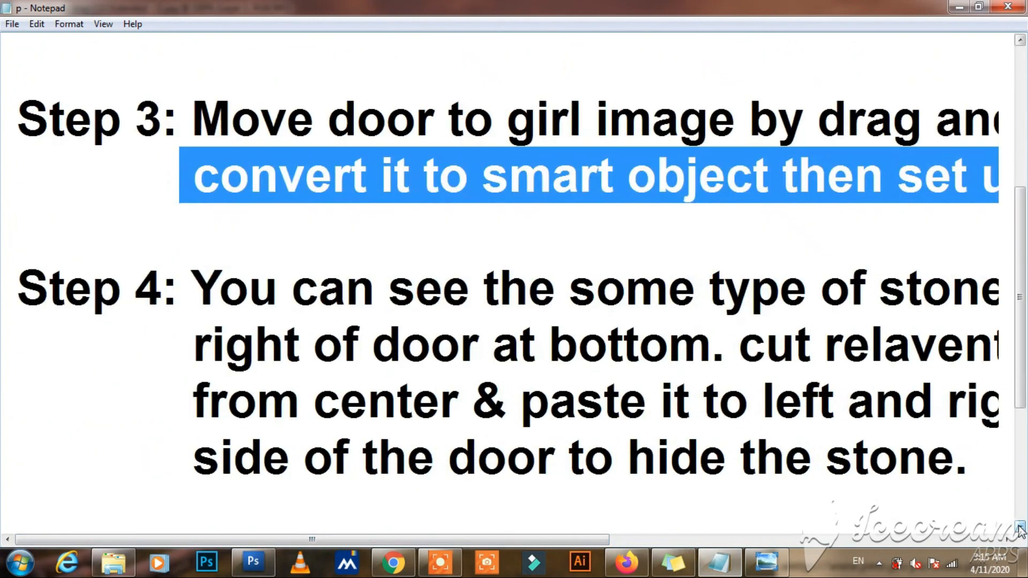
{"action": "left_click_drag", "start_coordinate": [200, 285], "coordinate": [850, 291]}
{"action": "left_click_drag", "start_coordinate": [558, 534], "coordinate": [757, 522]}
{"action": "left_click", "coordinate": [936, 270], "text": "shift"}
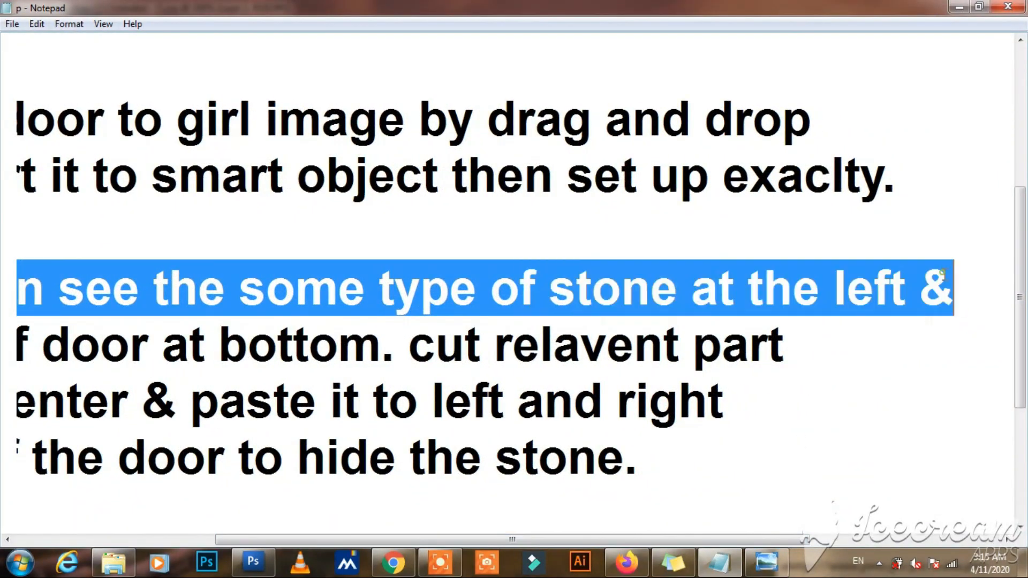
{"action": "left_click_drag", "start_coordinate": [663, 538], "coordinate": [442, 541]}
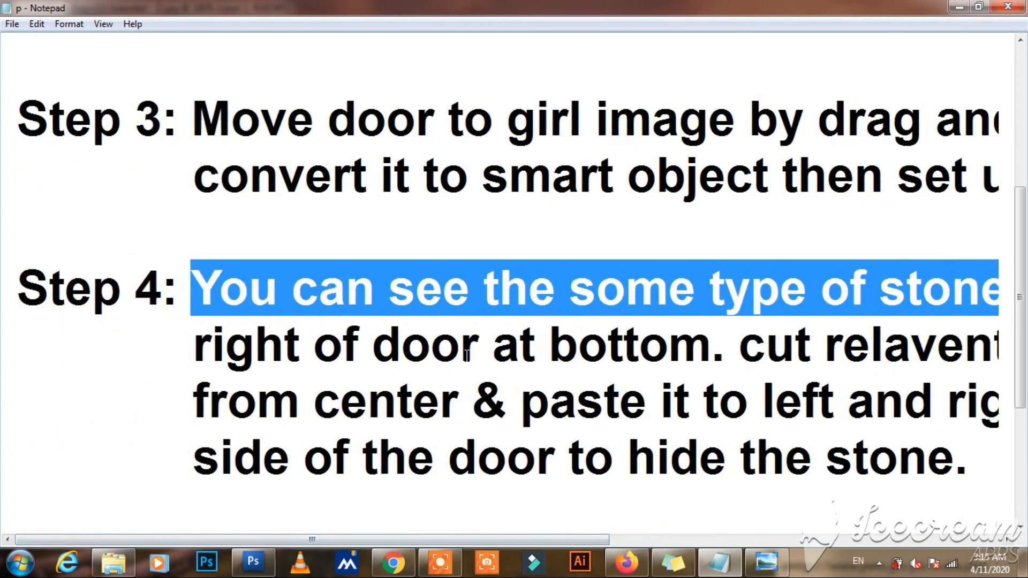
{"action": "left_click", "coordinate": [225, 354], "text": "shift"}
{"action": "key", "text": "shift+Right"}
{"action": "key", "text": "shift+Right"}
{"action": "key", "text": "shift+Right"}
{"action": "key", "text": "shift+Right"}
{"action": "key", "text": "shift+Right"}
{"action": "key", "text": "shift+Right"}
{"action": "key", "text": "shift+Right"}
{"action": "key", "text": "shift+Right"}
{"action": "key", "text": "shift+Right"}
{"action": "key", "text": "shift+Right"}
{"action": "key", "text": "shift+Right"}
{"action": "key", "text": "shift+Right"}
{"action": "key", "text": "shift+Right"}
{"action": "key", "text": "shift+Right"}
{"action": "key", "text": "shift+Right"}
{"action": "key", "text": "shift+Right"}
{"action": "key", "text": "shift+Right"}
{"action": "key", "text": "shift+Right"}
{"action": "key", "text": "shift+Right"}
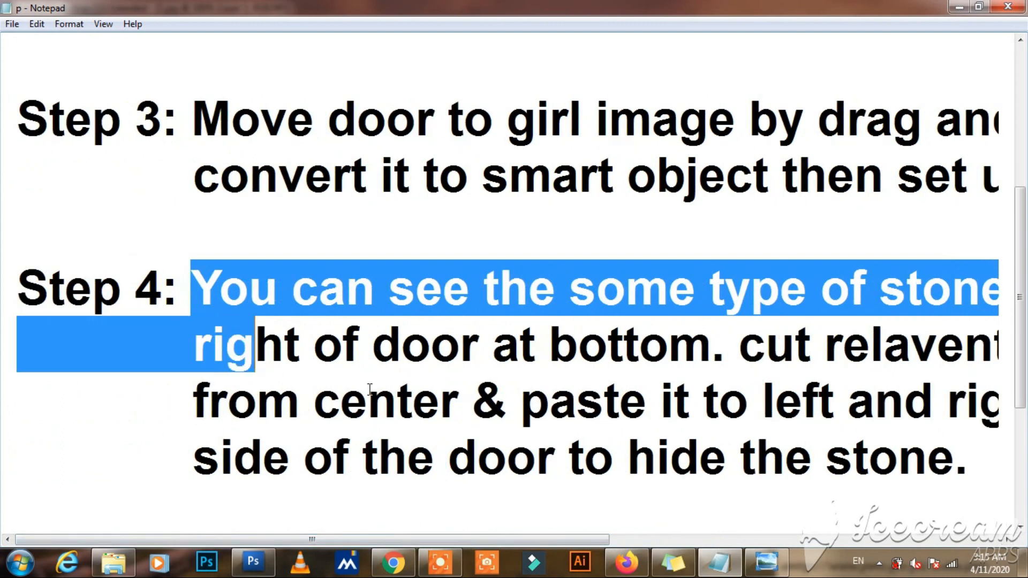
{"action": "key", "text": "shift+Right"}
{"action": "key", "text": "shift+Right"}
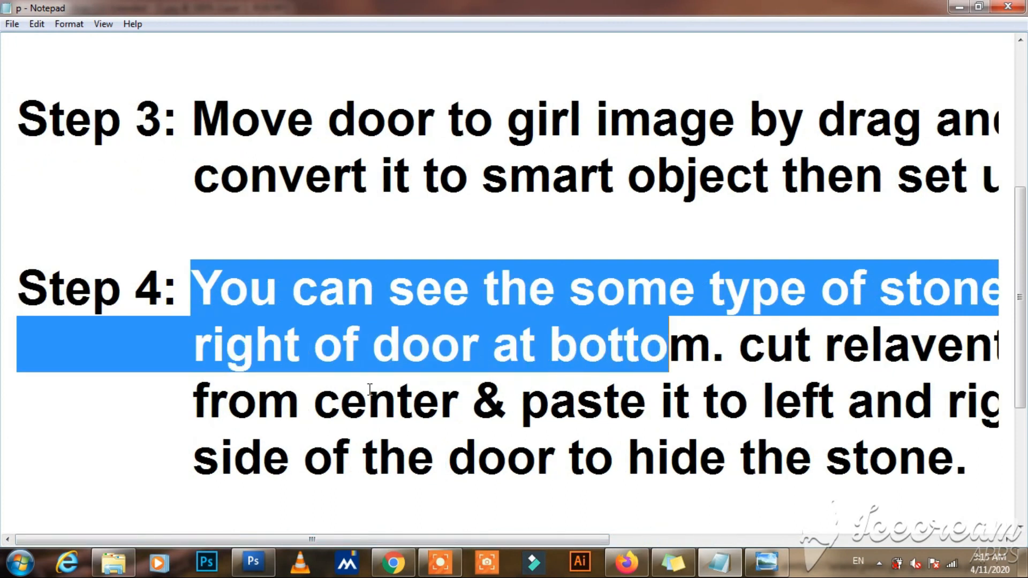
{"action": "left_click", "coordinate": [954, 6]}
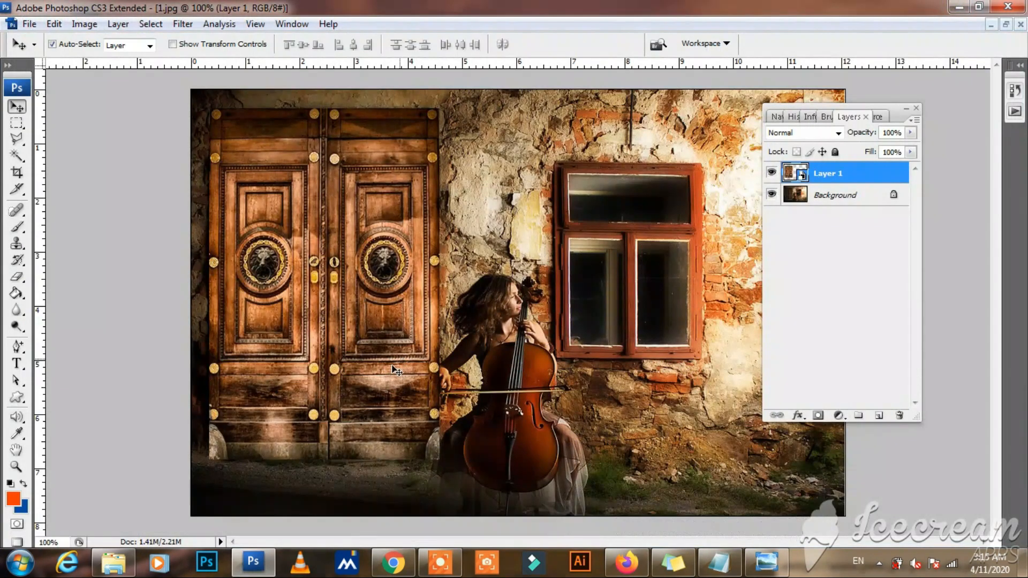
- Examine the stones at both bottom corners of the new door at 200% zoom
{"action": "left_click", "coordinate": [17, 124]}
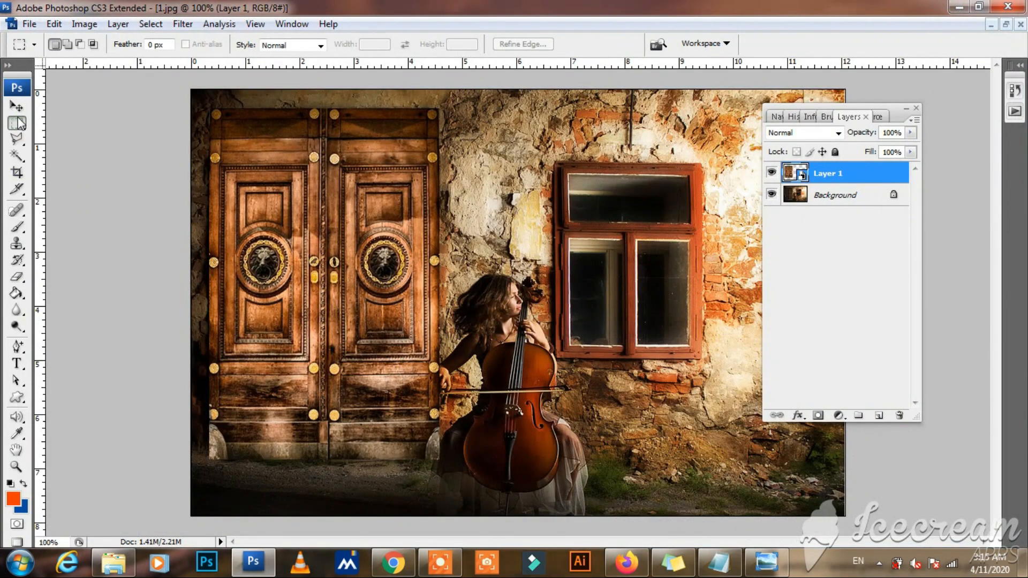
{"action": "left_click", "coordinate": [17, 107]}
{"action": "key", "text": "ctrl+plus"}
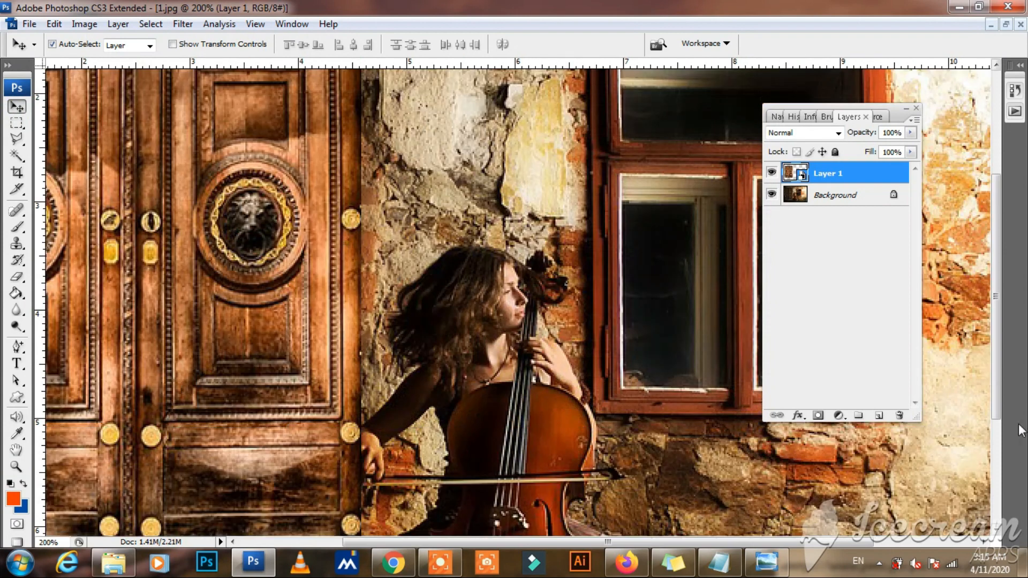
{"action": "left_click_drag", "start_coordinate": [1000, 380], "coordinate": [998, 474]}
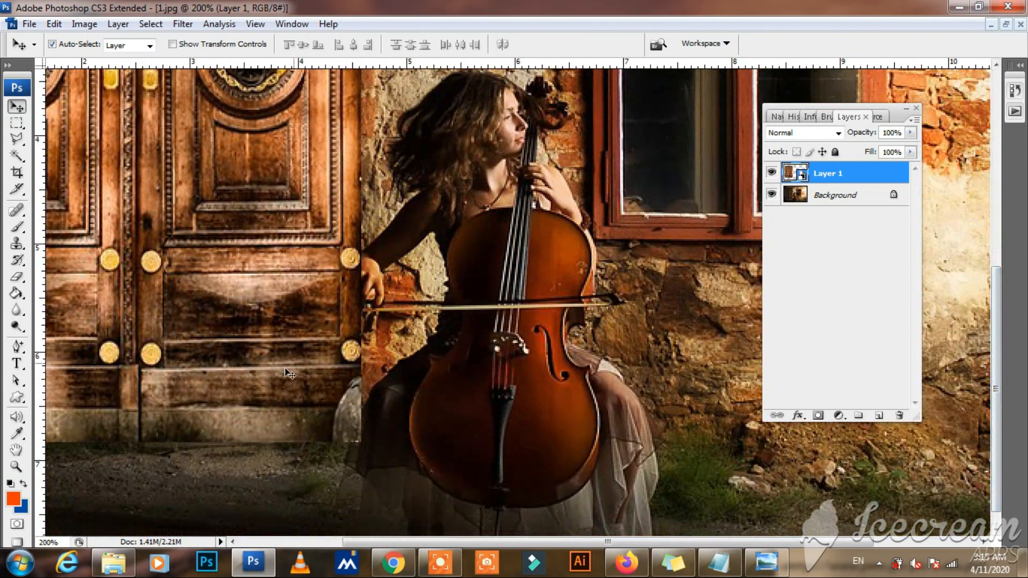
{"action": "left_click_drag", "start_coordinate": [506, 542], "coordinate": [341, 545]}
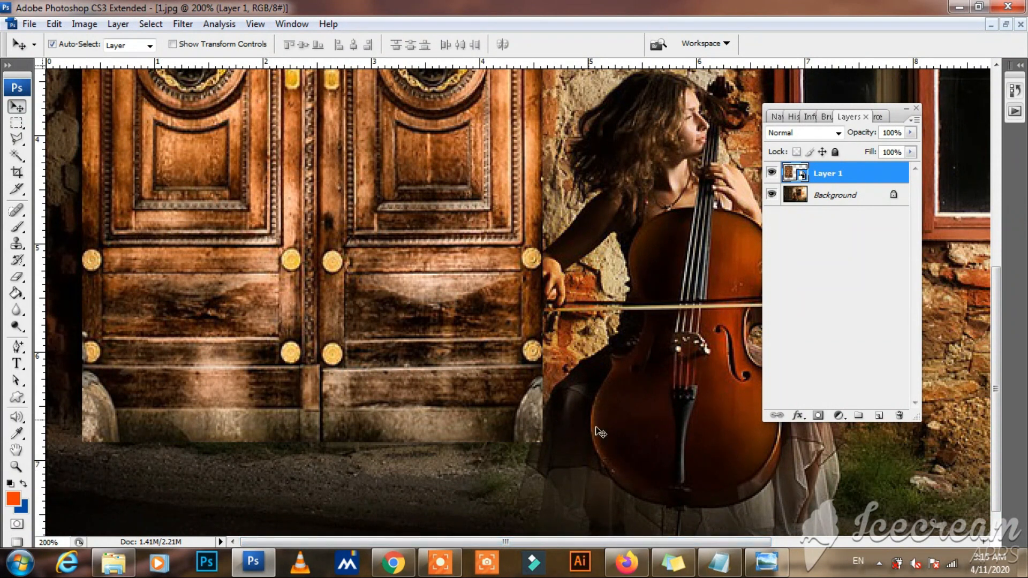
- Return to the Notepad instructions and read the rest of Step 4 on cutting a center part to hide the stones
{"action": "left_click", "coordinate": [719, 562]}
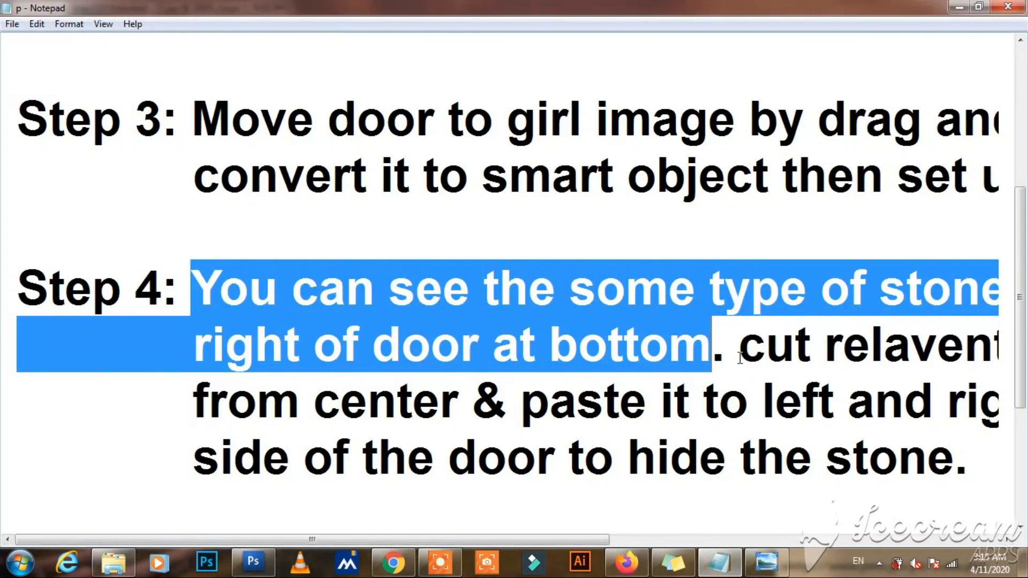
{"action": "double_click", "coordinate": [739, 357]}
{"action": "left_click_drag", "start_coordinate": [603, 541], "coordinate": [757, 547]}
{"action": "left_click", "coordinate": [886, 343], "text": "shift"}
{"action": "key", "text": "shift+Right"}
{"action": "key", "text": "shift+Right"}
{"action": "key", "text": "shift+Right"}
{"action": "key", "text": "shift+Right"}
{"action": "key", "text": "shift+Right"}
{"action": "key", "text": "shift+Right"}
{"action": "key", "text": "shift+Right"}
{"action": "key", "text": "shift+Right"}
{"action": "key", "text": "shift+Right"}
{"action": "key", "text": "shift+Right"}
{"action": "key", "text": "shift+Right"}
{"action": "key", "text": "shift+Right"}
{"action": "key", "text": "shift+Right"}
{"action": "key", "text": "shift+Right"}
{"action": "key", "text": "shift+Right"}
{"action": "key", "text": "shift+Right"}
{"action": "key", "text": "shift+Right"}
{"action": "key", "text": "shift+Right"}
{"action": "key", "text": "shift+Right"}
{"action": "key", "text": "shift+Right"}
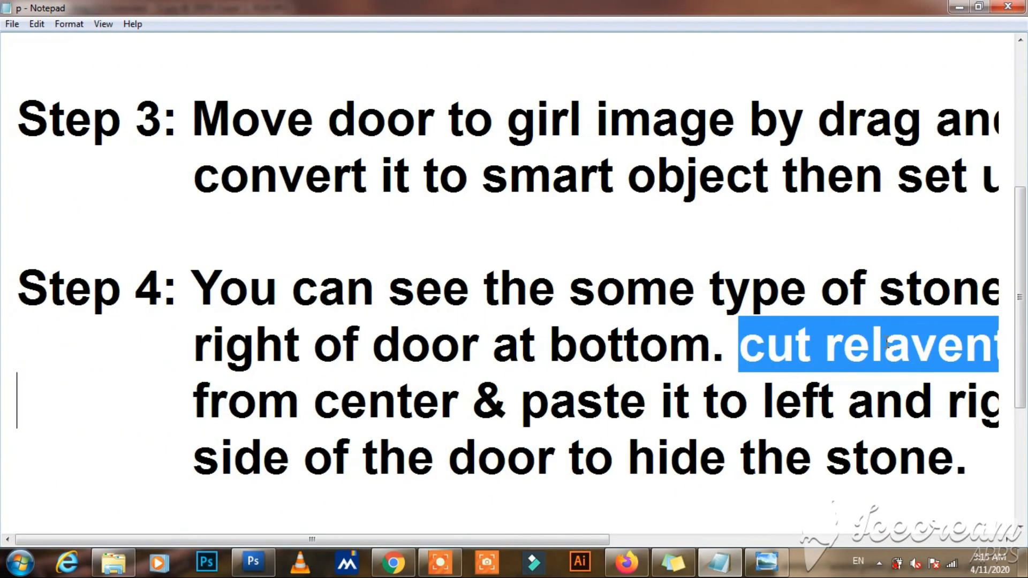
{"action": "key", "text": "shift+Right"}
{"action": "key", "text": "shift+Right"}
{"action": "key", "text": "shift+Right"}
{"action": "key", "text": "shift+Right"}
{"action": "key", "text": "shift+Right"}
{"action": "key", "text": "shift+Right"}
{"action": "key", "text": "shift+Right"}
{"action": "key", "text": "shift+Right"}
{"action": "key", "text": "shift+Right"}
{"action": "key", "text": "shift+Right"}
{"action": "key", "text": "shift+Right"}
{"action": "key", "text": "shift+Right"}
{"action": "key", "text": "shift+Right"}
{"action": "key", "text": "shift+Right"}
{"action": "key", "text": "shift+Right"}
{"action": "key", "text": "shift+Right"}
{"action": "key", "text": "shift+Right"}
{"action": "key", "text": "shift+Right"}
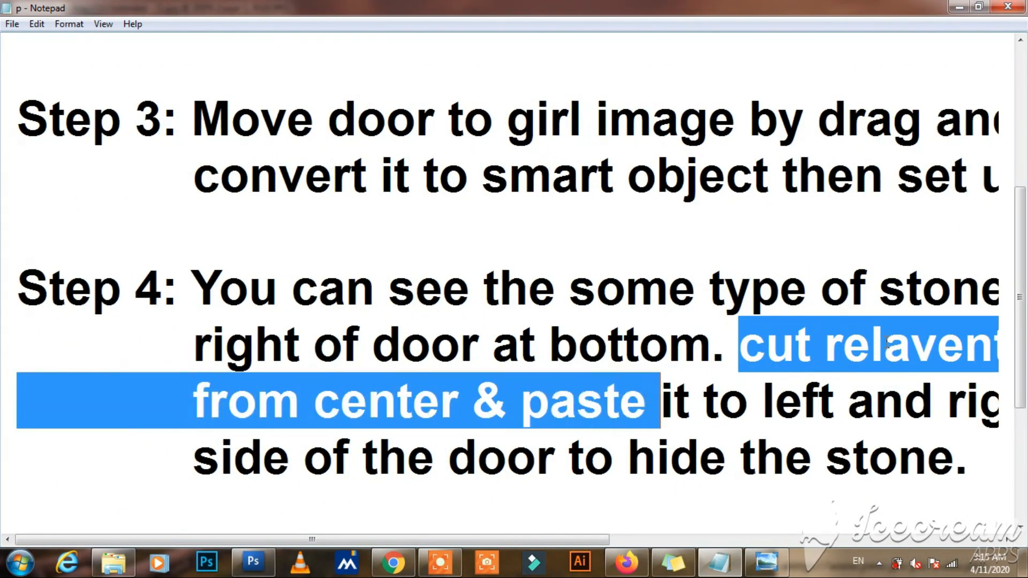
{"action": "key", "text": "shift+Right"}
{"action": "key", "text": "shift+Right"}
{"action": "key", "text": "shift+Right"}
{"action": "key", "text": "shift+Right"}
{"action": "key", "text": "shift+Right"}
{"action": "key", "text": "shift+Right"}
{"action": "key", "text": "shift+Right"}
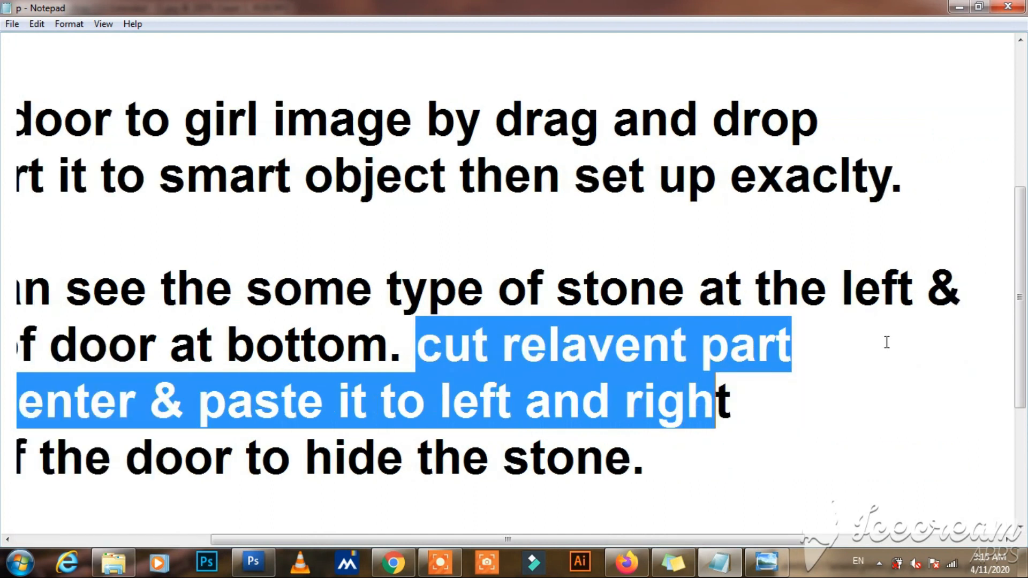
{"action": "key", "text": "shift+Right"}
{"action": "key", "text": "shift+Right"}
{"action": "key", "text": "shift+Right"}
{"action": "key", "text": "shift+Right"}
{"action": "key", "text": "shift+Right"}
{"action": "key", "text": "shift+Right"}
{"action": "key", "text": "shift+Right"}
{"action": "key", "text": "shift+Right"}
{"action": "key", "text": "shift+Right"}
{"action": "key", "text": "shift+Right"}
{"action": "key", "text": "shift+Right"}
{"action": "key", "text": "shift+Right"}
{"action": "key", "text": "shift+Right"}
{"action": "key", "text": "shift+Right"}
{"action": "key", "text": "shift+Right"}
{"action": "key", "text": "shift+Right"}
{"action": "key", "text": "shift+Right"}
{"action": "key", "text": "shift+Right"}
{"action": "key", "text": "shift+Right"}
{"action": "key", "text": "shift+Right"}
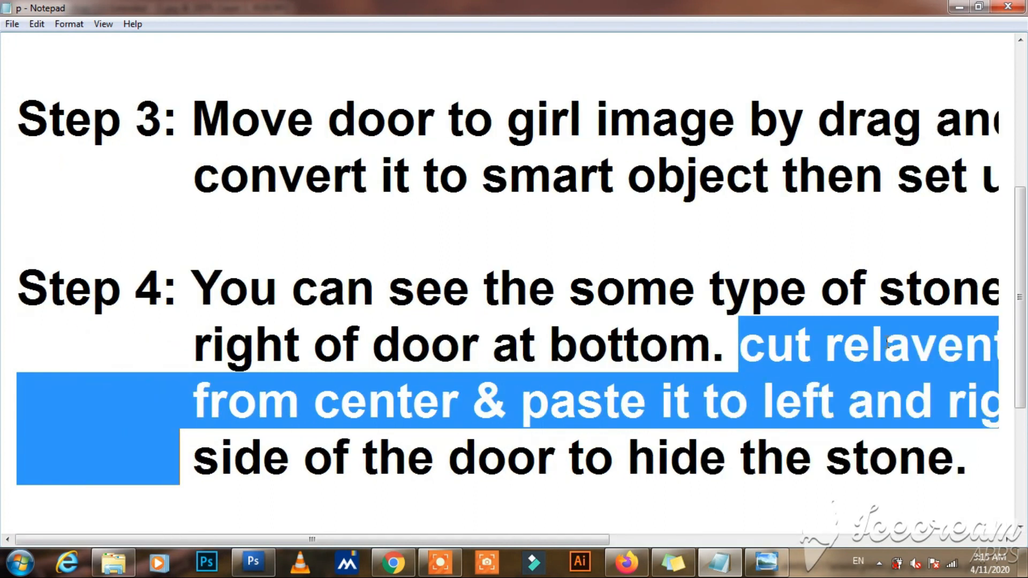
{"action": "key", "text": "shift+Right"}
{"action": "key", "text": "shift+Right"}
{"action": "key", "text": "shift+Right"}
{"action": "key", "text": "shift+Right"}
{"action": "key", "text": "shift+Right"}
{"action": "key", "text": "shift+Right"}
{"action": "key", "text": "shift+Right"}
{"action": "key", "text": "shift+Right"}
{"action": "key", "text": "shift+Right"}
{"action": "key", "text": "shift+Right"}
{"action": "key", "text": "shift+Right"}
{"action": "key", "text": "shift+Right"}
{"action": "key", "text": "shift+Right"}
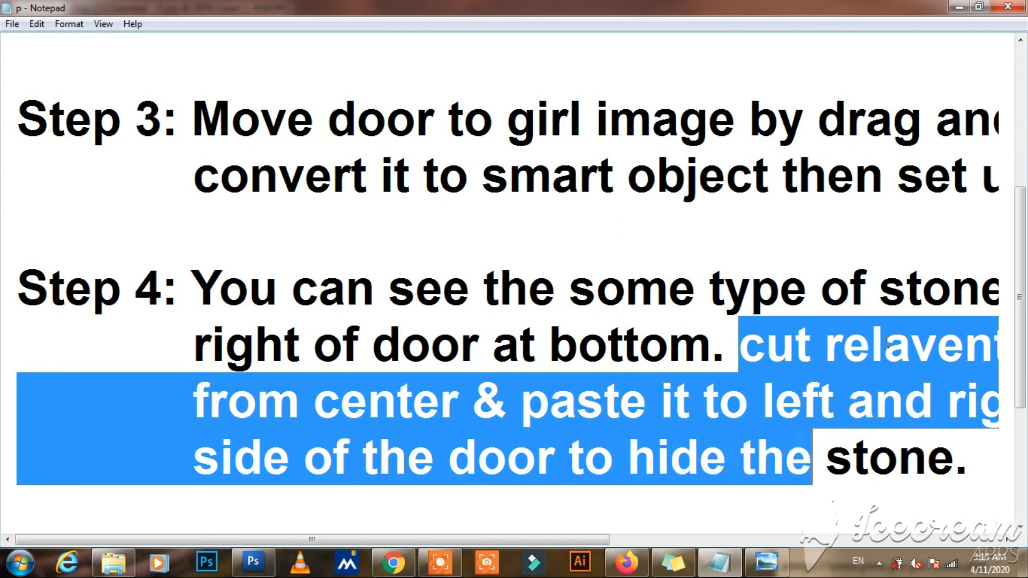
{"action": "left_click", "coordinate": [966, 7]}
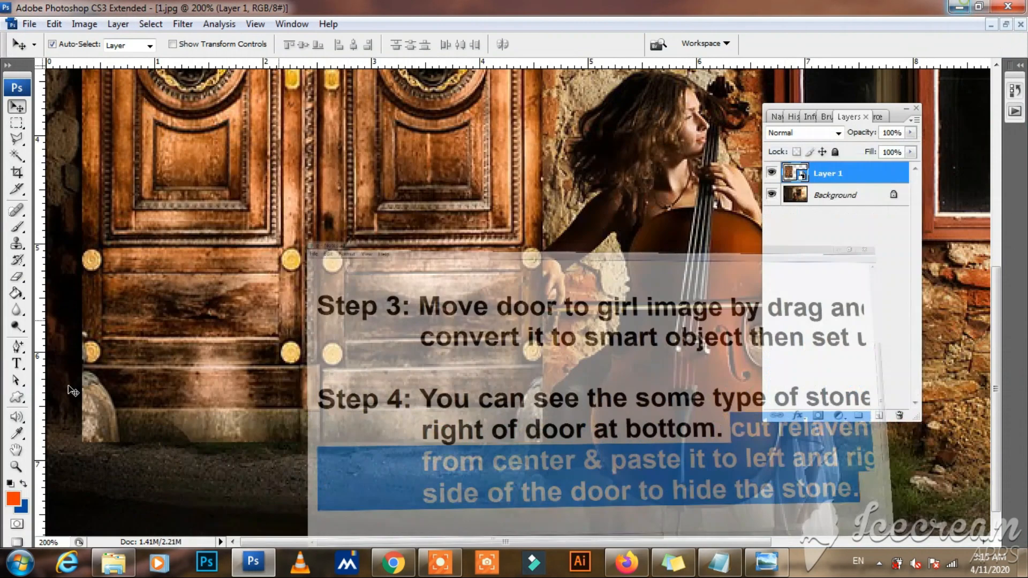
- Select the bottom center section of the left door leaf, from the kick panel to the ground, and copy it to a new layer
{"action": "left_click", "coordinate": [17, 123]}
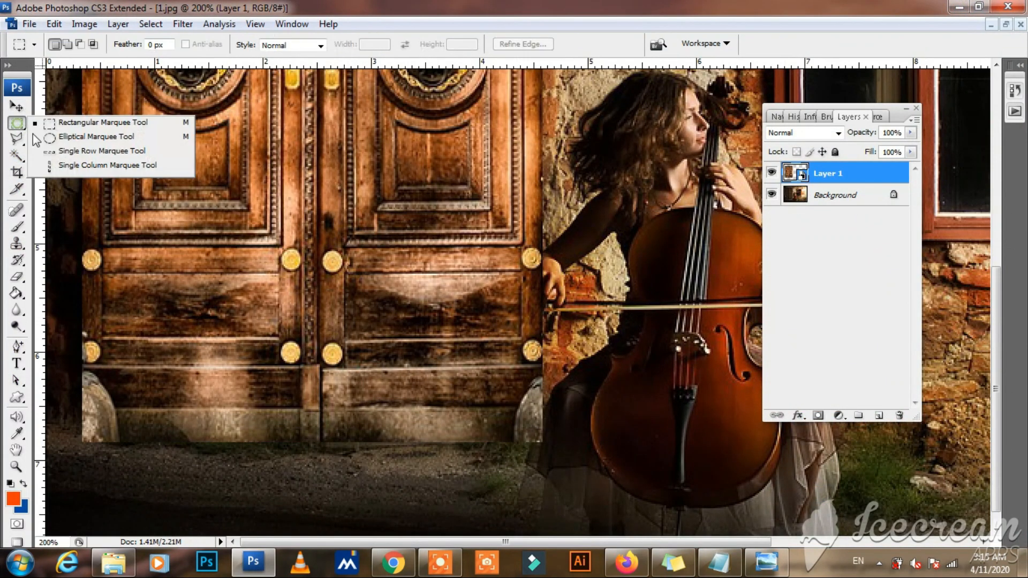
{"action": "left_click_drag", "start_coordinate": [319, 366], "coordinate": [285, 411]}
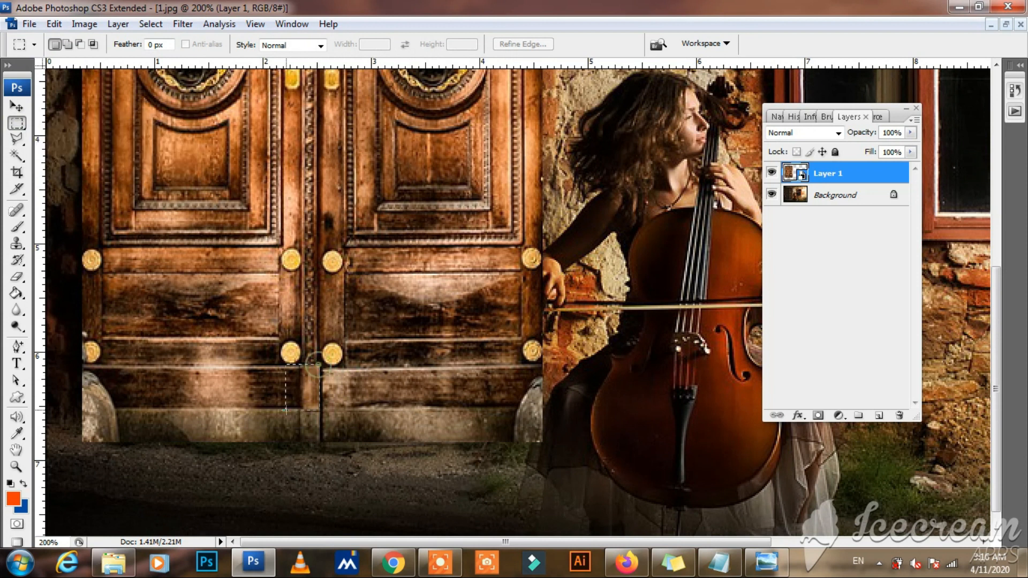
{"action": "left_click_drag", "start_coordinate": [259, 443], "coordinate": [259, 444]}
{"action": "key", "text": "ctrl+j"}
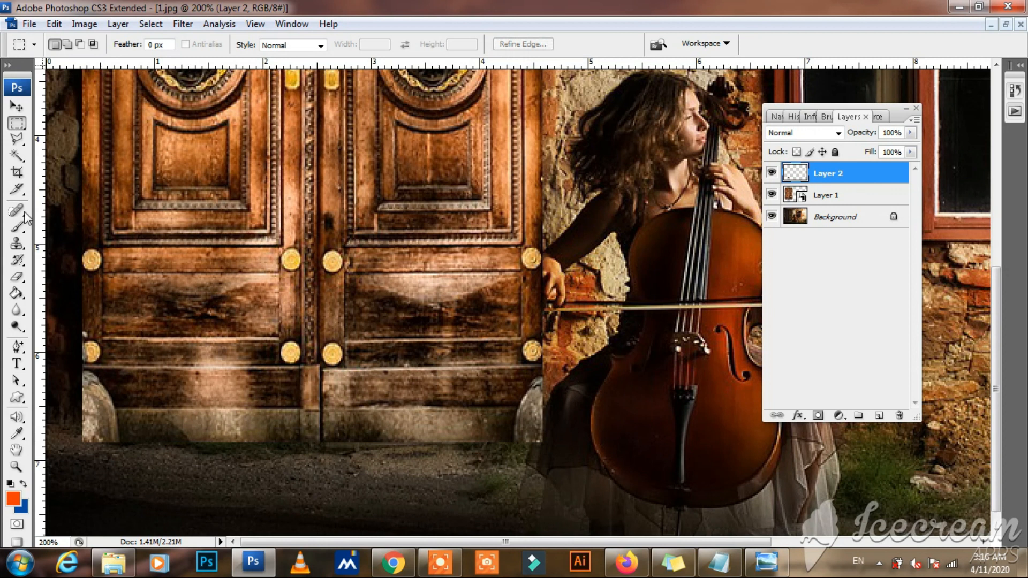
- Flip the copied door section horizontally
{"action": "left_click", "coordinate": [16, 109]}
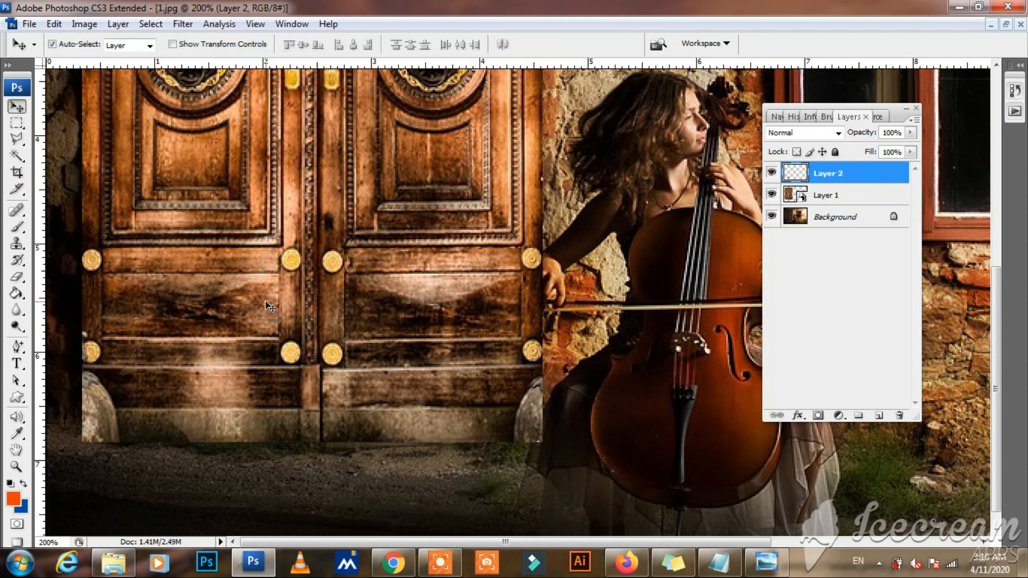
{"action": "key", "text": "ctrl+t"}
{"action": "right_click", "coordinate": [315, 414]}
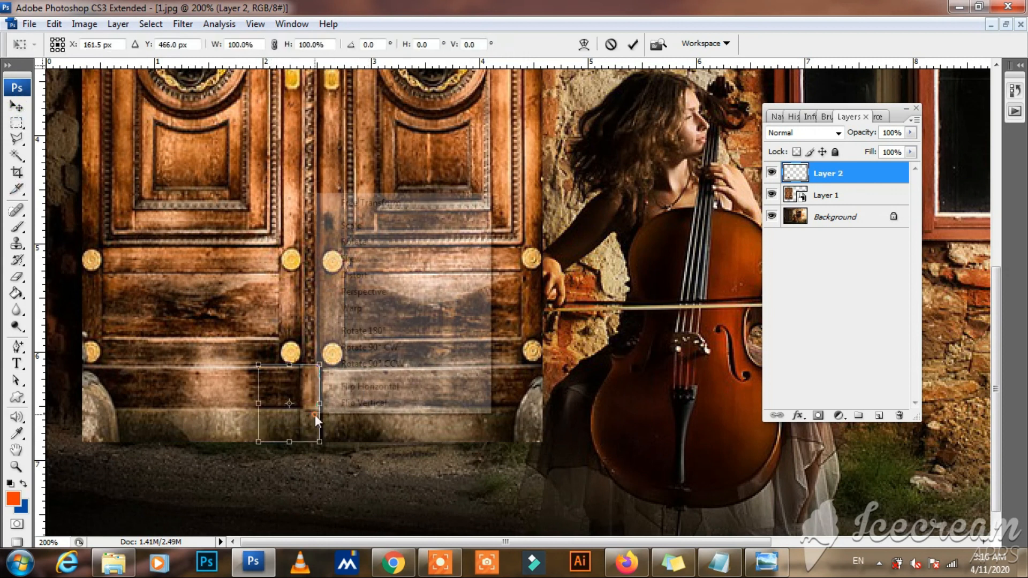
{"action": "left_click", "coordinate": [363, 386]}
{"action": "key", "text": "Return"}
- Move the flipped section left to the door's bottom-left corner so it covers the stone and aligns with the door's edge
{"action": "key", "text": "shift+Left"}
{"action": "key", "text": "shift+Left"}
{"action": "key", "text": "shift+Left"}
{"action": "key", "text": "shift+Left"}
{"action": "key", "text": "shift+Left"}
{"action": "key", "text": "shift+Left"}
{"action": "key", "text": "shift+Left"}
{"action": "key", "text": "shift+Left"}
{"action": "key", "text": "shift+Left"}
{"action": "key", "text": "shift+Left"}
{"action": "key", "text": "shift+Left"}
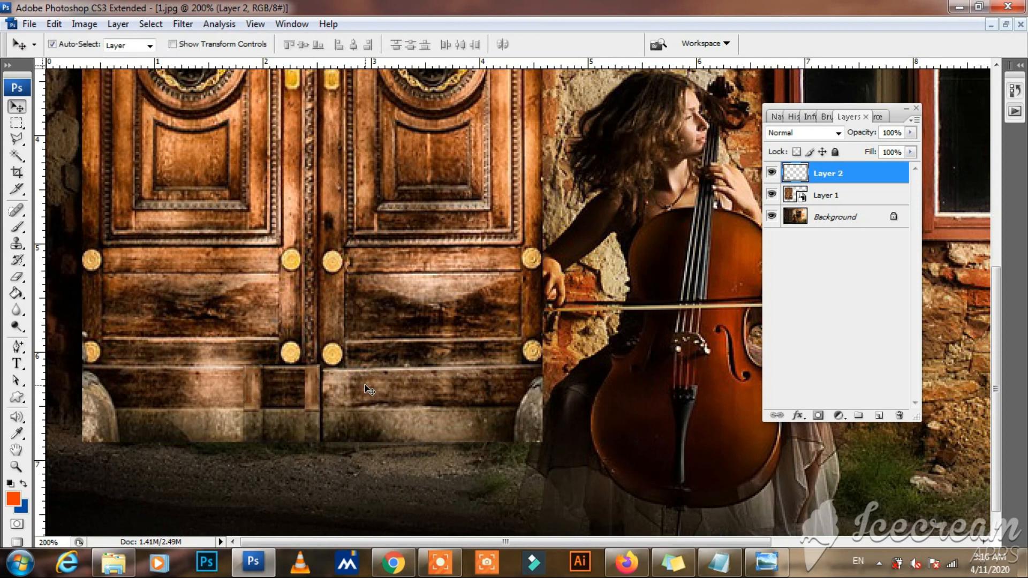
{"action": "key", "text": "shift+Left"}
{"action": "key", "text": "Right"}
{"action": "key", "text": "Right"}
{"action": "key", "text": "Right"}
{"action": "key", "text": "Right"}
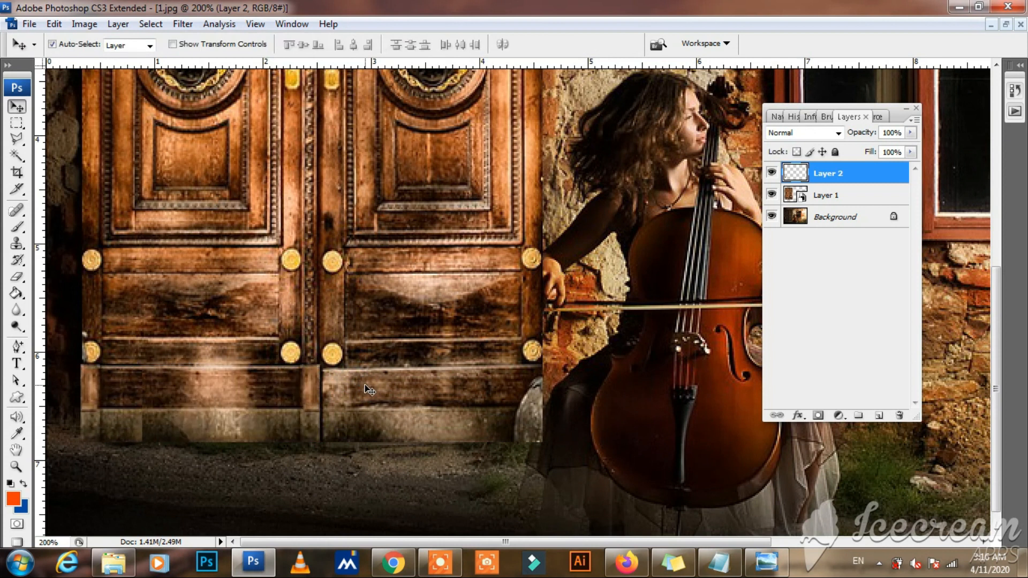
{"action": "key", "text": "Left"}
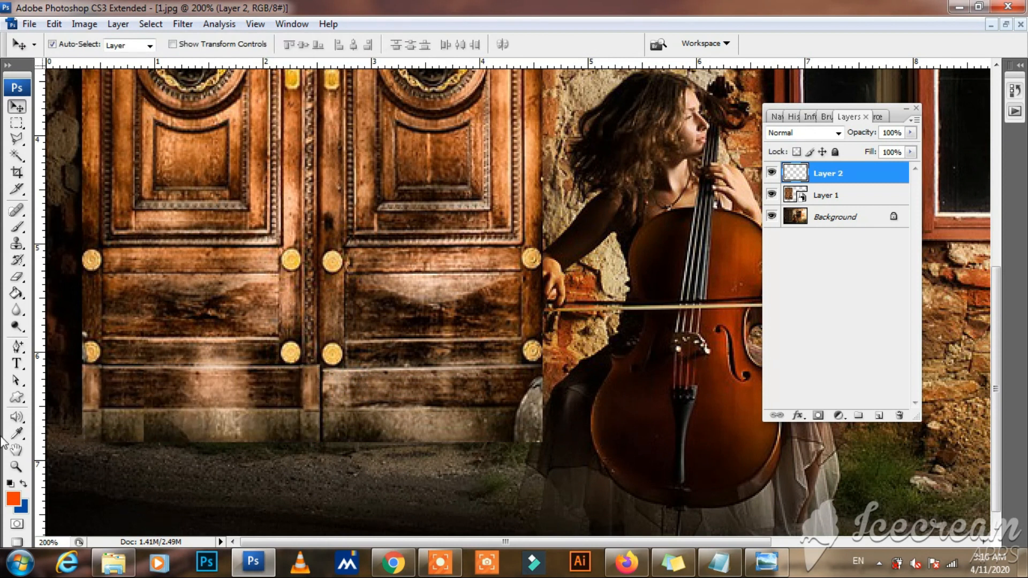
- Erase the inner edge of the left corner patch with the 39 px Eraser to blend it into the door's base
{"action": "left_click", "coordinate": [18, 280]}
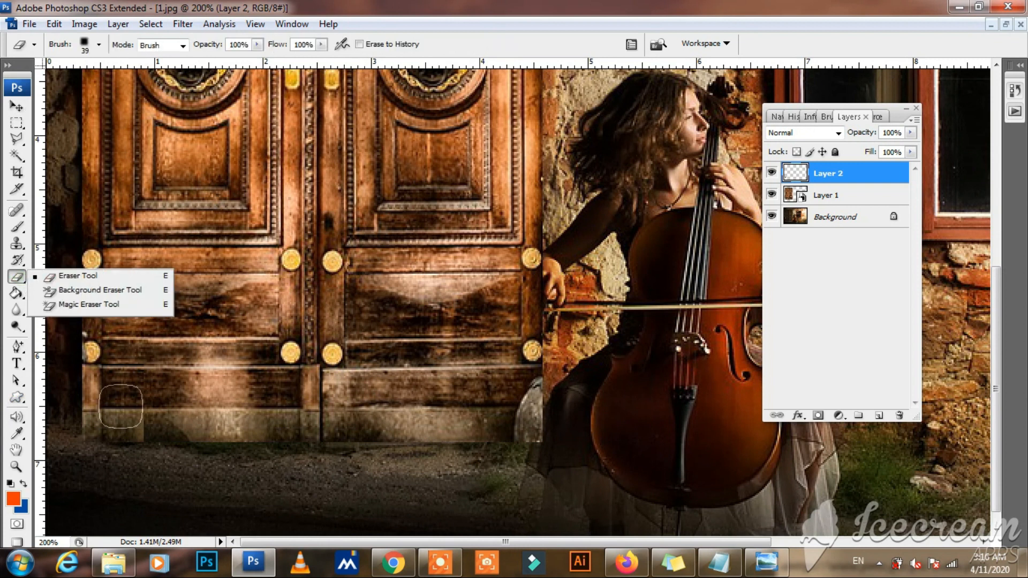
{"action": "left_click", "coordinate": [164, 399]}
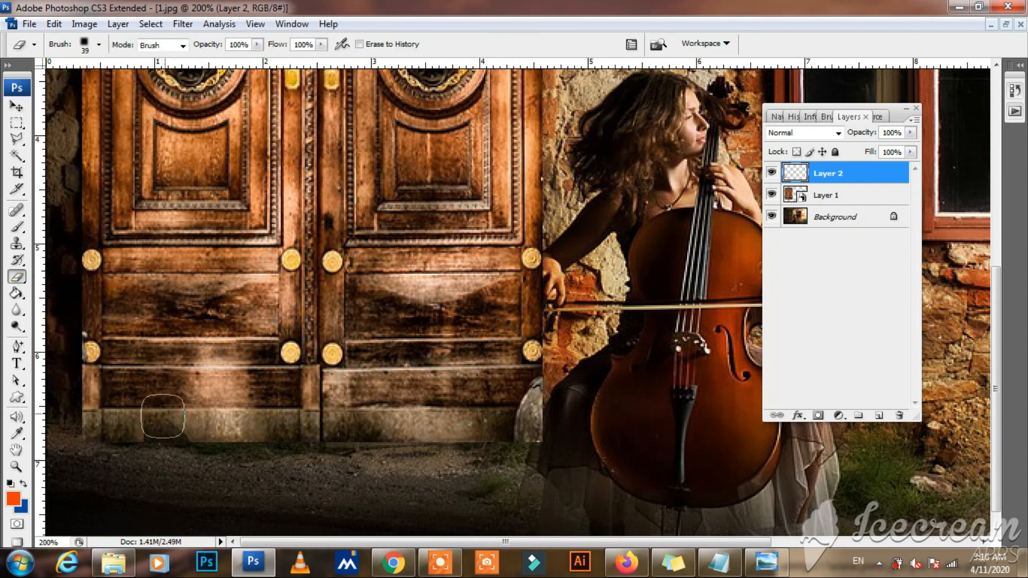
{"action": "left_click_drag", "start_coordinate": [159, 429], "coordinate": [158, 449]}
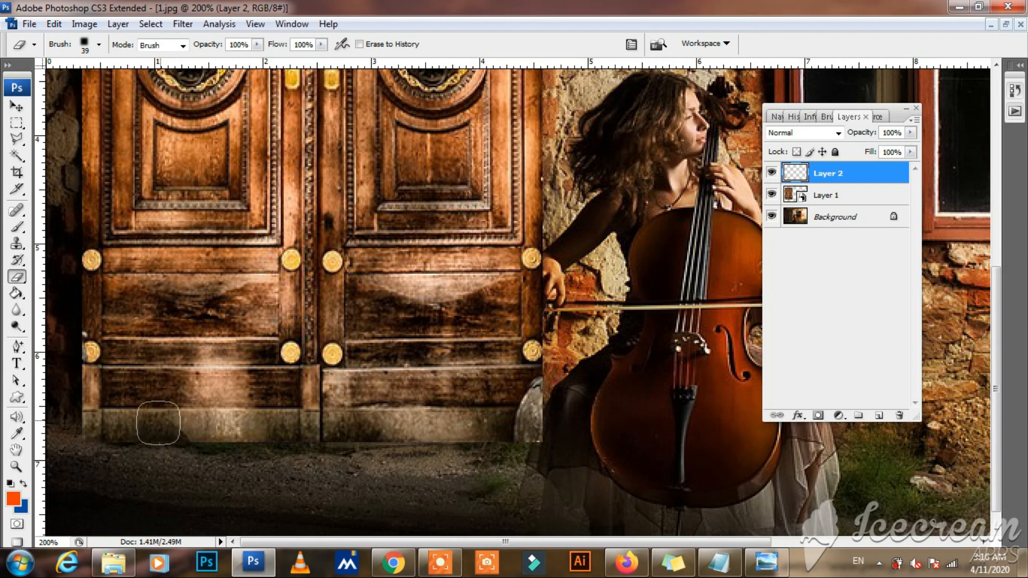
- Duplicate the left corner patch layer and move the copy right to cover the stone at the door's bottom-right corner
{"action": "left_click", "coordinate": [19, 110]}
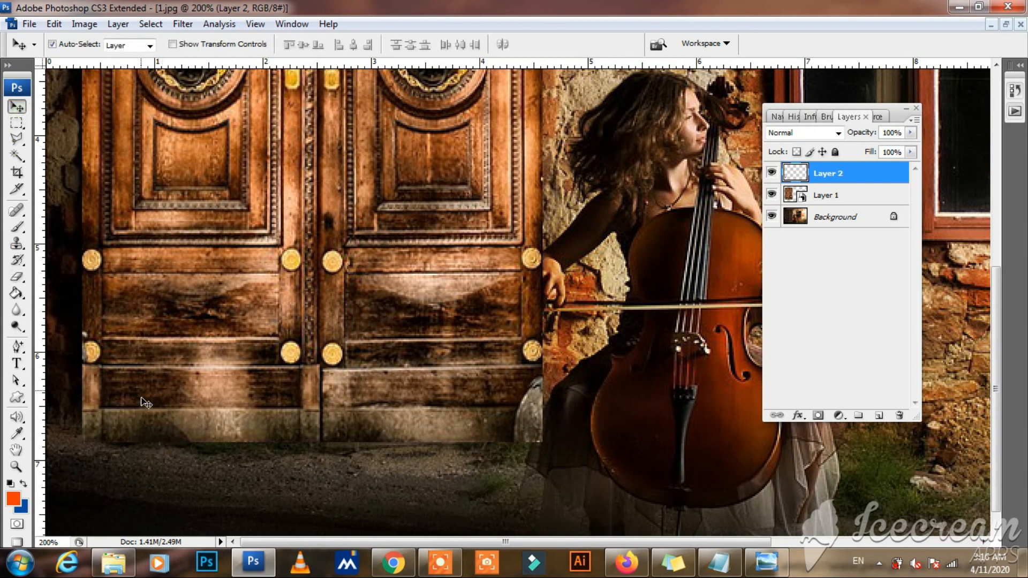
{"action": "key", "text": "ctrl+j"}
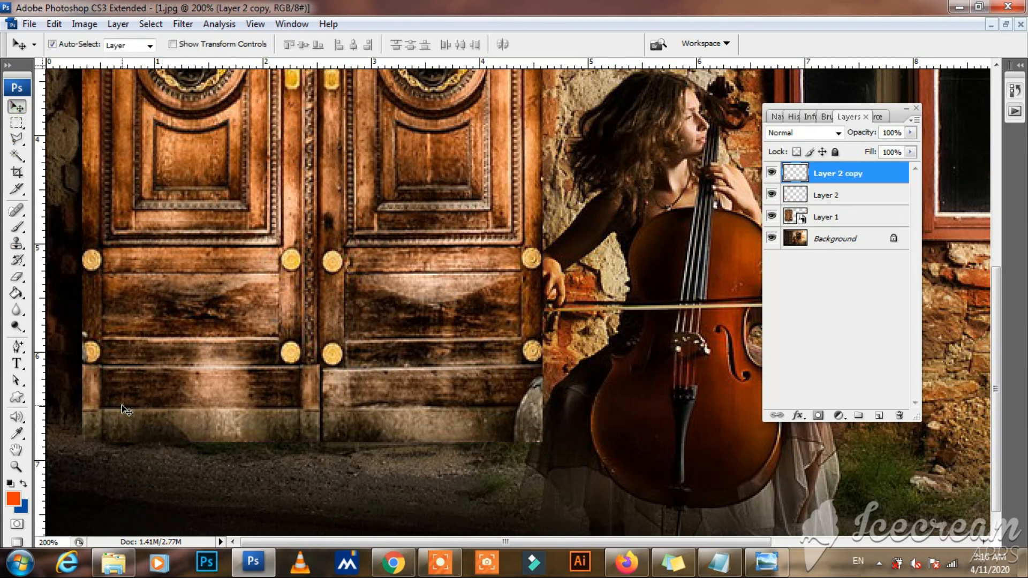
{"action": "key", "text": "ctrl+t"}
{"action": "key", "text": "shift+Right"}
{"action": "key", "text": "shift+Right"}
{"action": "key", "text": "shift+Right"}
{"action": "key", "text": "shift+Right"}
{"action": "key", "text": "shift+Right"}
{"action": "key", "text": "shift+Right"}
{"action": "key", "text": "shift+Right"}
{"action": "key", "text": "shift+Right"}
{"action": "key", "text": "shift+Right"}
{"action": "key", "text": "shift+Right"}
{"action": "key", "text": "shift+Right"}
{"action": "key", "text": "shift+Right"}
{"action": "key", "text": "shift+Right"}
{"action": "key", "text": "shift+Right"}
{"action": "key", "text": "shift+Right"}
{"action": "key", "text": "shift+Right"}
{"action": "key", "text": "shift+Right"}
{"action": "key", "text": "shift+Right"}
{"action": "key", "text": "shift+Right"}
{"action": "key", "text": "shift+Right"}
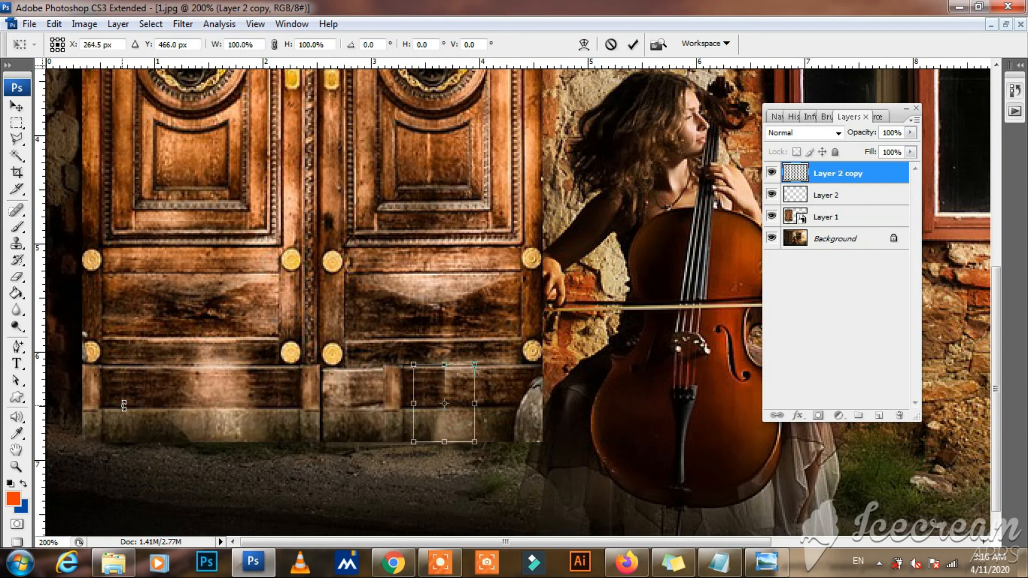
{"action": "key", "text": "shift+Right"}
{"action": "key", "text": "shift+Right"}
{"action": "key", "text": "shift+Right"}
{"action": "key", "text": "shift+Right"}
{"action": "key", "text": "Right"}
{"action": "key", "text": "Right"}
{"action": "key", "text": "Right"}
{"action": "key", "text": "Right"}
{"action": "key", "text": "Right"}
{"action": "key", "text": "Right"}
{"action": "key", "text": "Return"}
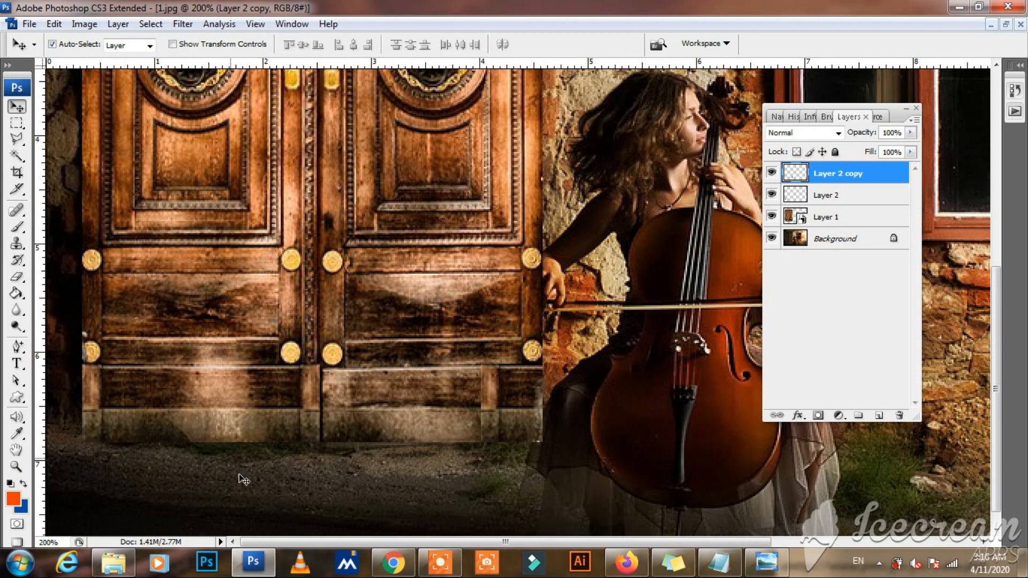
- Flip the right corner patch horizontally and blend its inner edge into the door base with the 39 px Eraser
{"action": "key", "text": "ctrl+t"}
{"action": "right_click", "coordinate": [497, 414]}
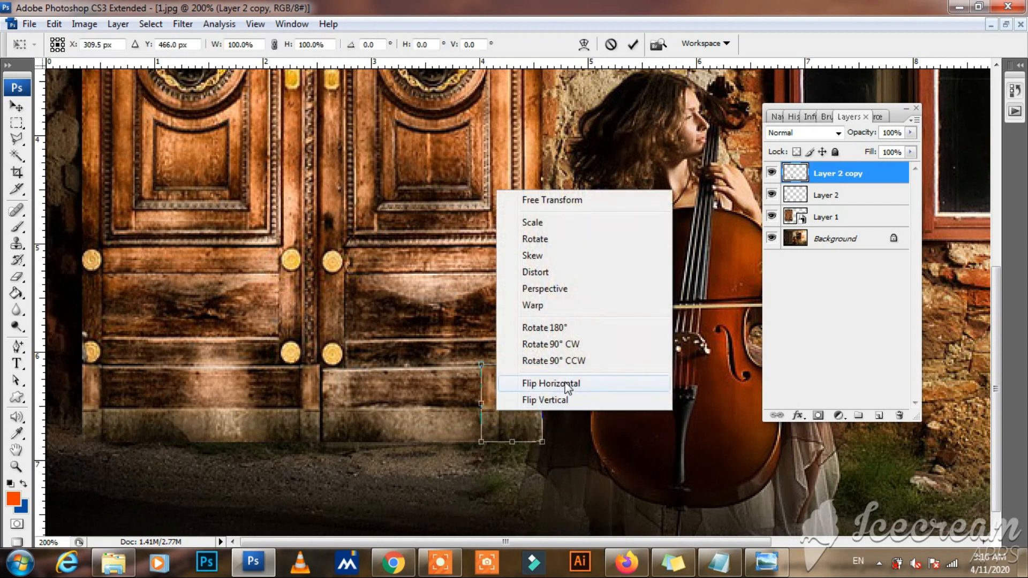
{"action": "left_click", "coordinate": [562, 381]}
{"action": "key", "text": "Return"}
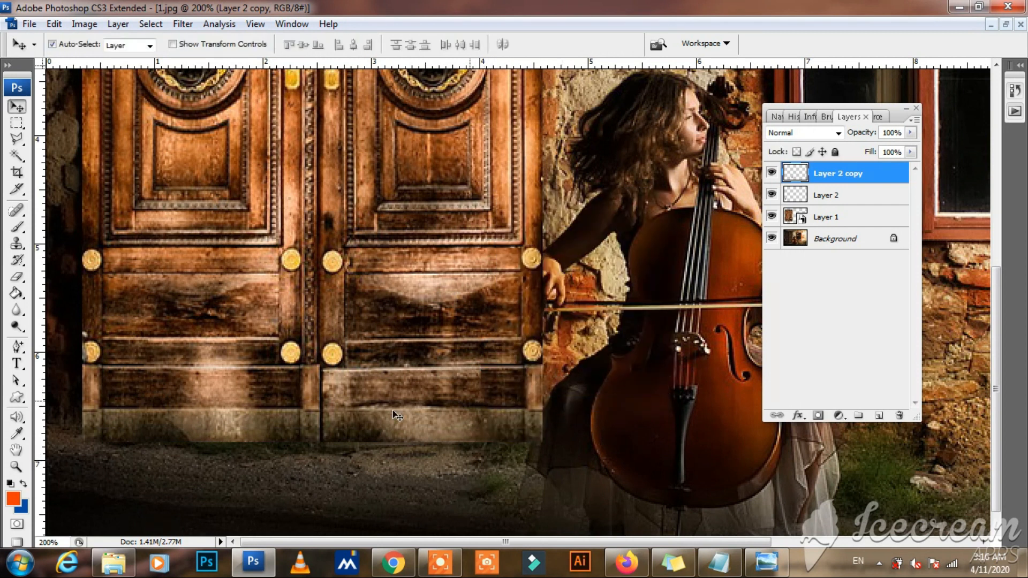
{"action": "left_click", "coordinate": [16, 279]}
{"action": "left_click_drag", "start_coordinate": [468, 373], "coordinate": [464, 417]}
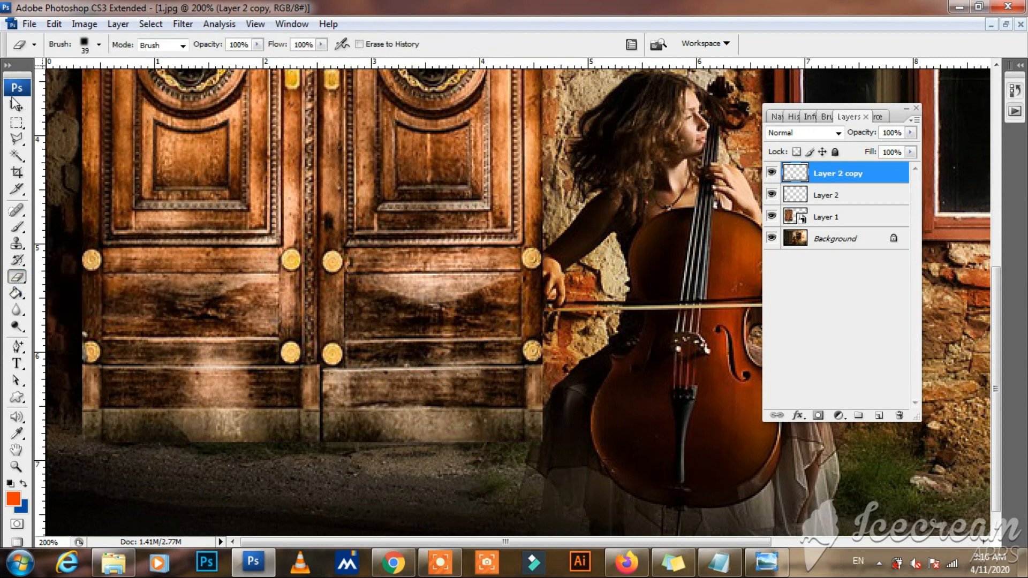
- Merge the door layer and both corner patch layers into a single layer above the background
{"action": "left_click", "coordinate": [17, 106]}
{"action": "left_click", "coordinate": [836, 216], "text": "shift"}
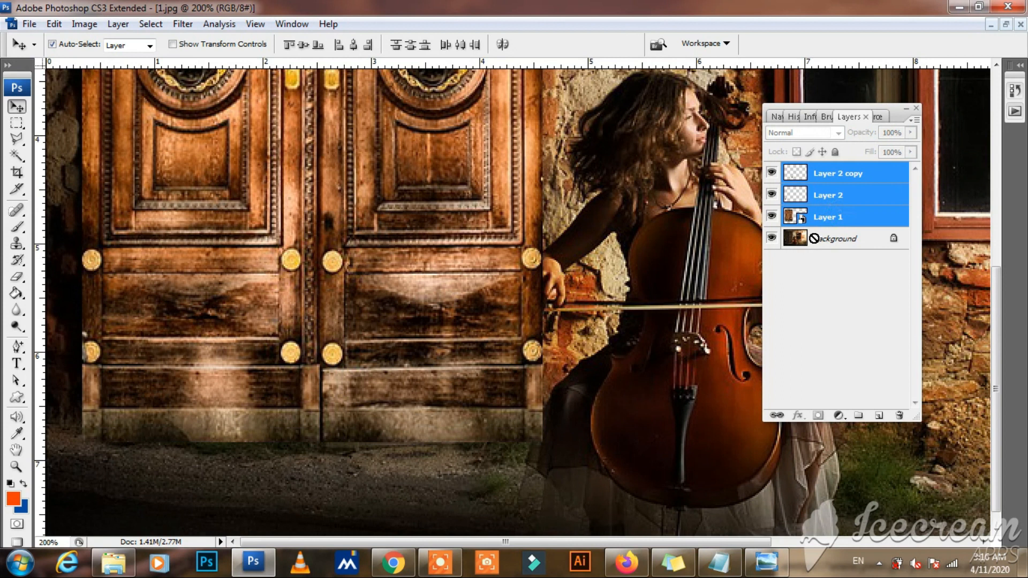
{"action": "key", "text": "ctrl+e"}
- Switch to the Notepad notes and highlight the Step 5 instruction about the door's brightness
{"action": "left_click", "coordinate": [719, 562]}
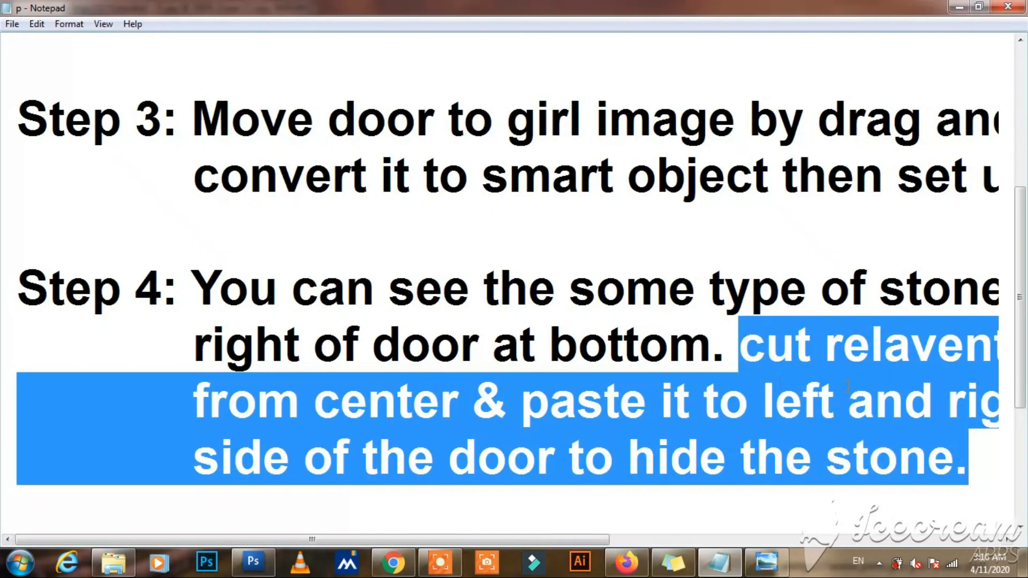
{"action": "scroll", "coordinate": [1023, 267], "scroll_direction": "down", "scroll_amount": 2}
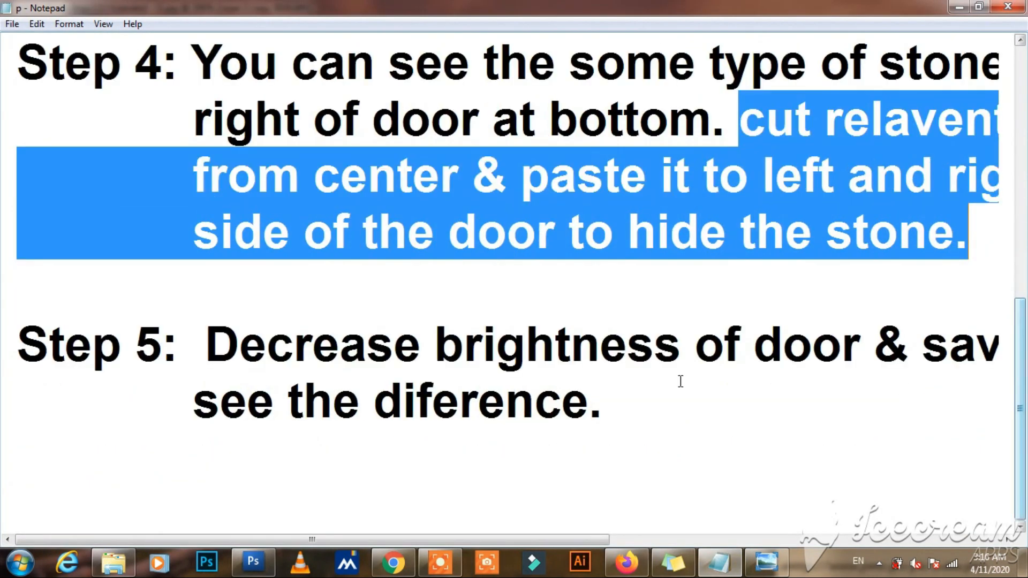
{"action": "left_click_drag", "start_coordinate": [213, 340], "coordinate": [747, 338]}
{"action": "left_click_drag", "start_coordinate": [309, 541], "coordinate": [503, 543]}
{"action": "left_click", "coordinate": [884, 357], "text": "shift"}
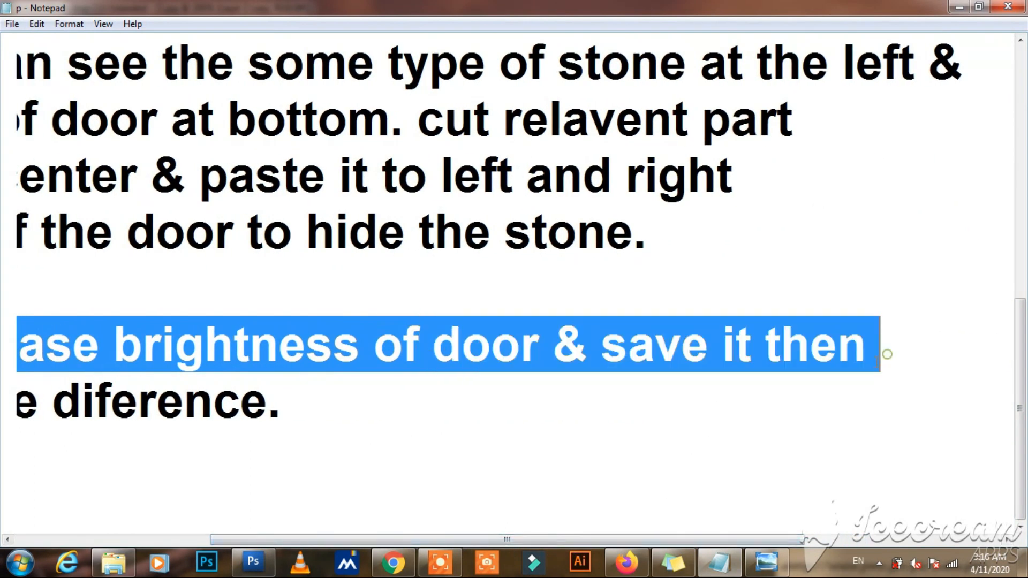
{"action": "left_click", "coordinate": [958, 7]}
- Lower the brightness of the merged door layer to -61 with the Brightness/Contrast adjustment
{"action": "left_click", "coordinate": [15, 124]}
{"action": "left_click", "coordinate": [16, 106]}
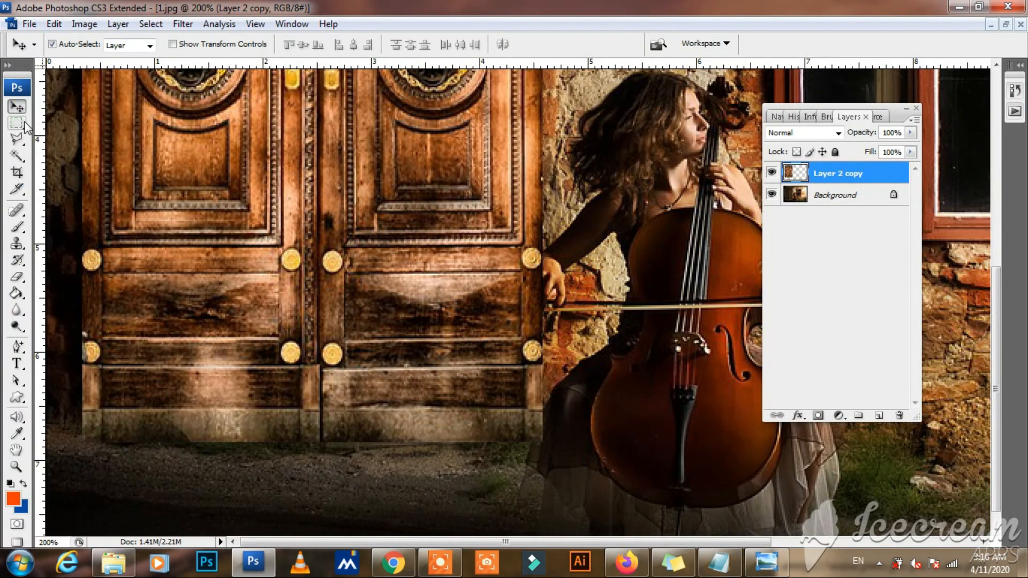
{"action": "key", "text": "ctrl+minus"}
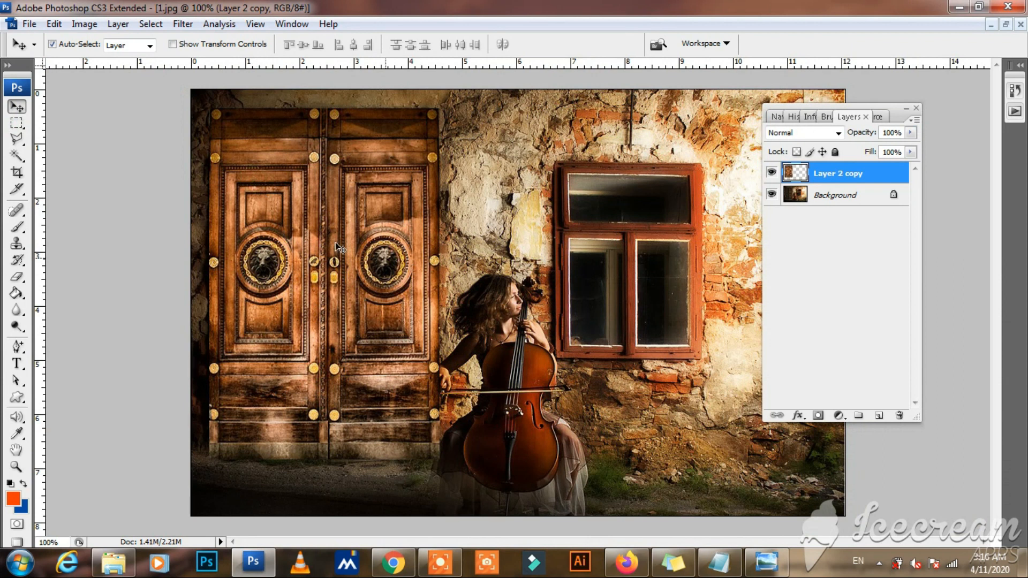
{"action": "left_click", "coordinate": [84, 24]}
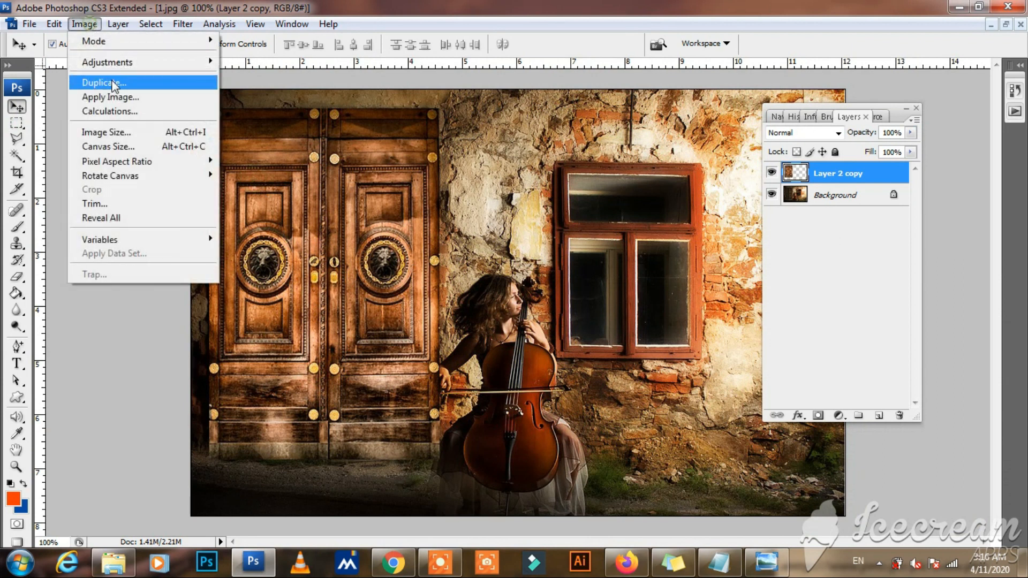
{"action": "mouse_move", "coordinate": [125, 67]}
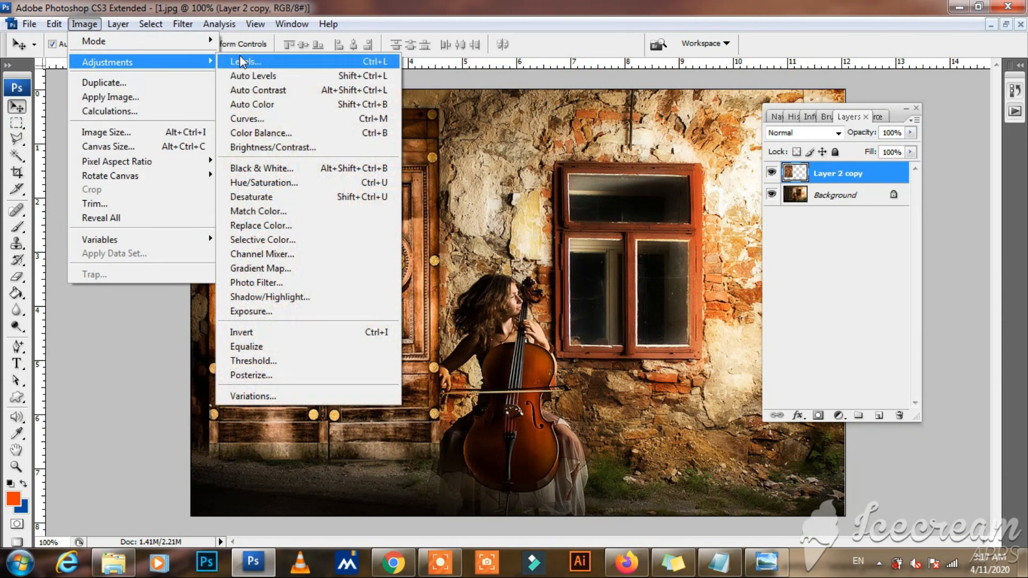
{"action": "left_click", "coordinate": [274, 147]}
{"action": "left_click_drag", "start_coordinate": [615, 217], "coordinate": [589, 227]}
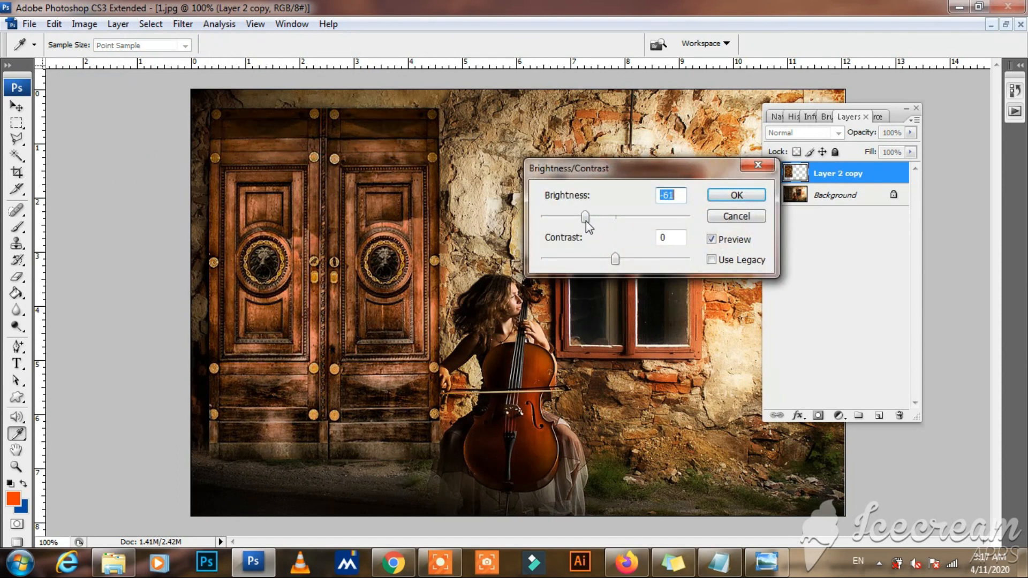
{"action": "left_click", "coordinate": [736, 195]}
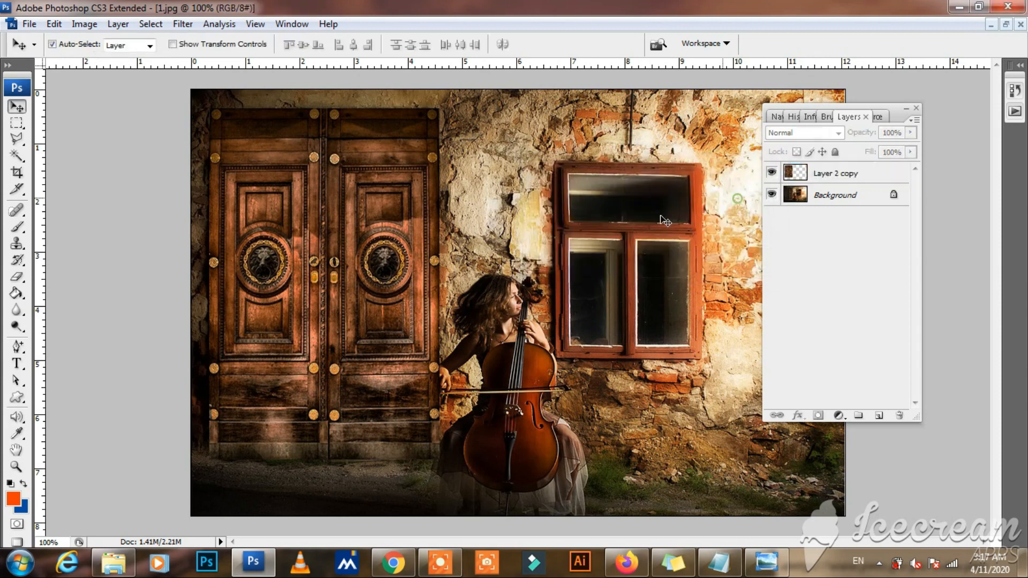
- Erase the door layer's edge over the girl's bowing hand and the bow's end with the 39 px Eraser
{"action": "left_click", "coordinate": [18, 279]}
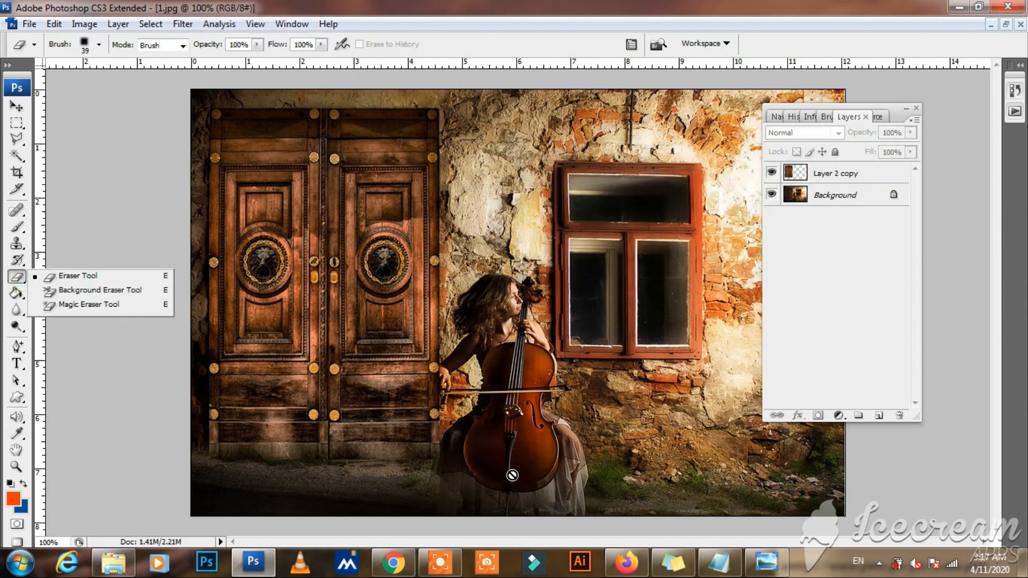
{"action": "key", "text": "ctrl+plus"}
{"action": "left_click_drag", "start_coordinate": [996, 387], "coordinate": [997, 492]}
{"action": "left_click_drag", "start_coordinate": [367, 542], "coordinate": [319, 542]}
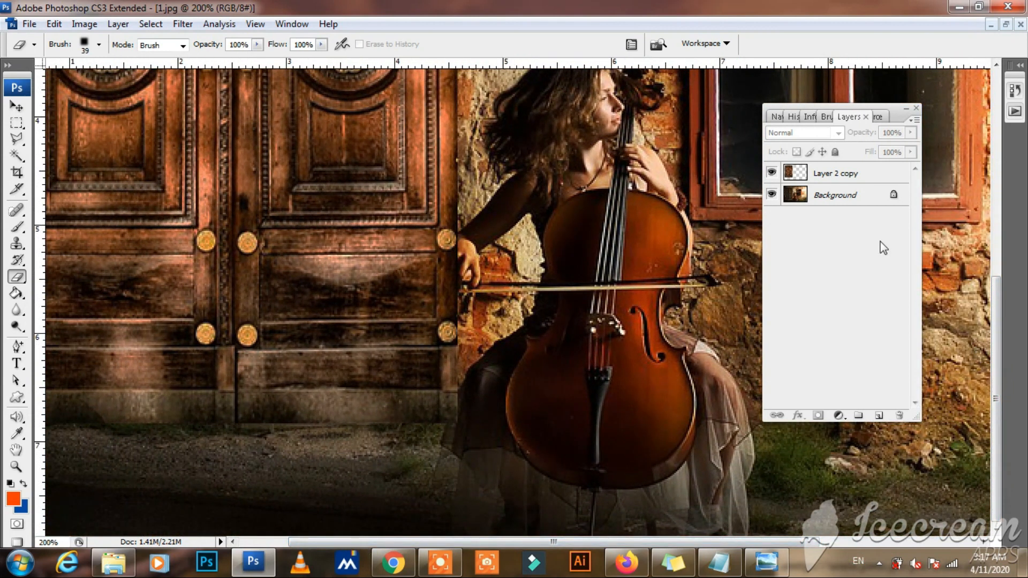
{"action": "left_click", "coordinate": [833, 181]}
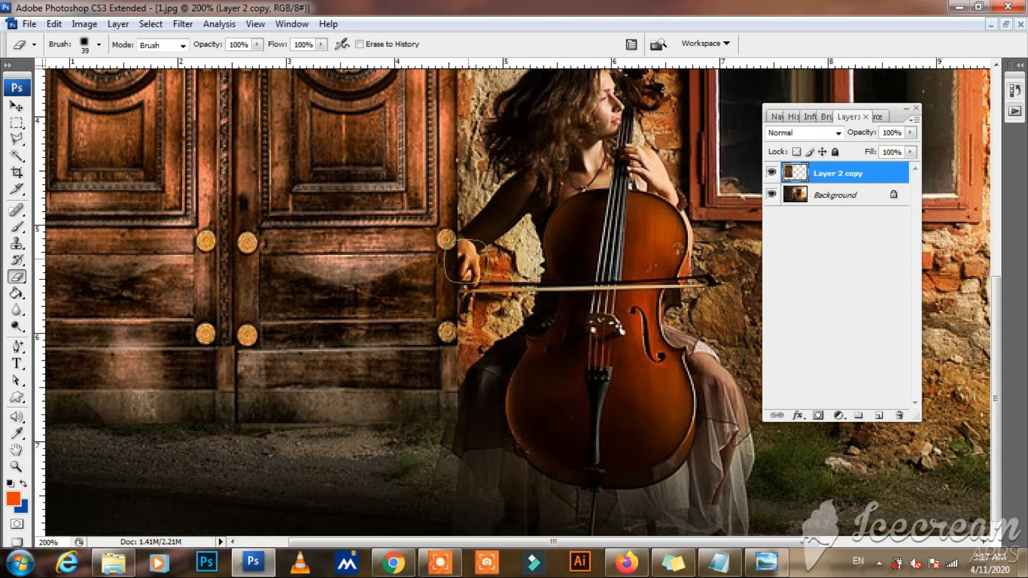
{"action": "left_click", "coordinate": [465, 256]}
{"action": "left_click", "coordinate": [457, 267]}
{"action": "left_click", "coordinate": [455, 271]}
{"action": "left_click", "coordinate": [476, 329]}
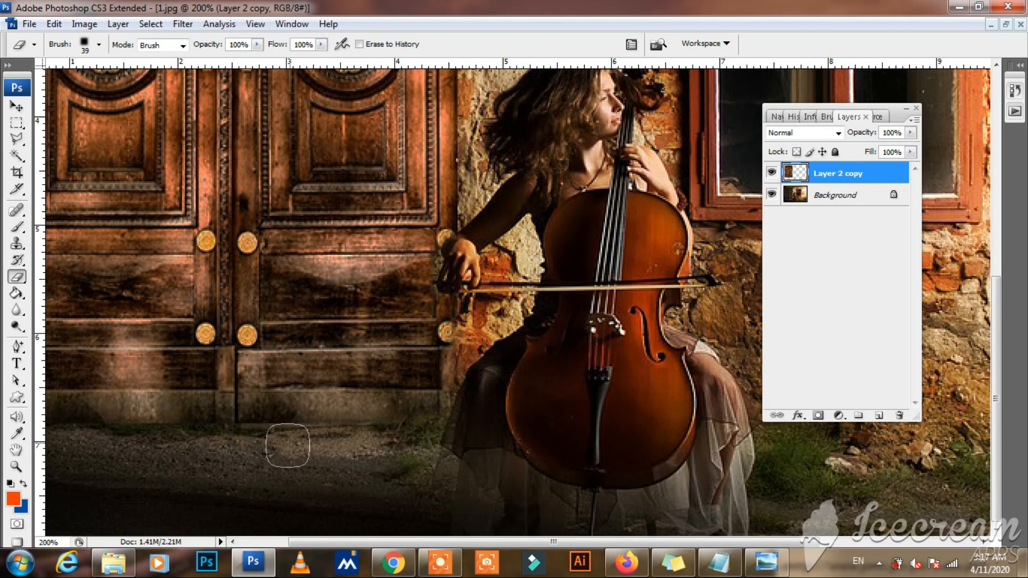
{"action": "left_click_drag", "start_coordinate": [332, 542], "coordinate": [284, 542]}
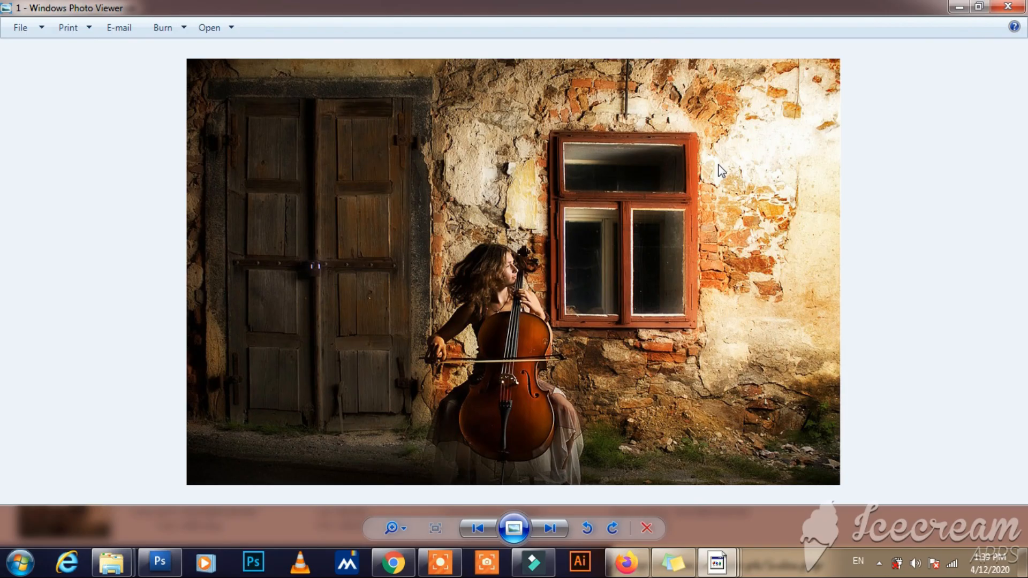
- Compare the original photo with the final image by alternating between them in Windows Photo Viewer
{"action": "key", "text": "Right"}
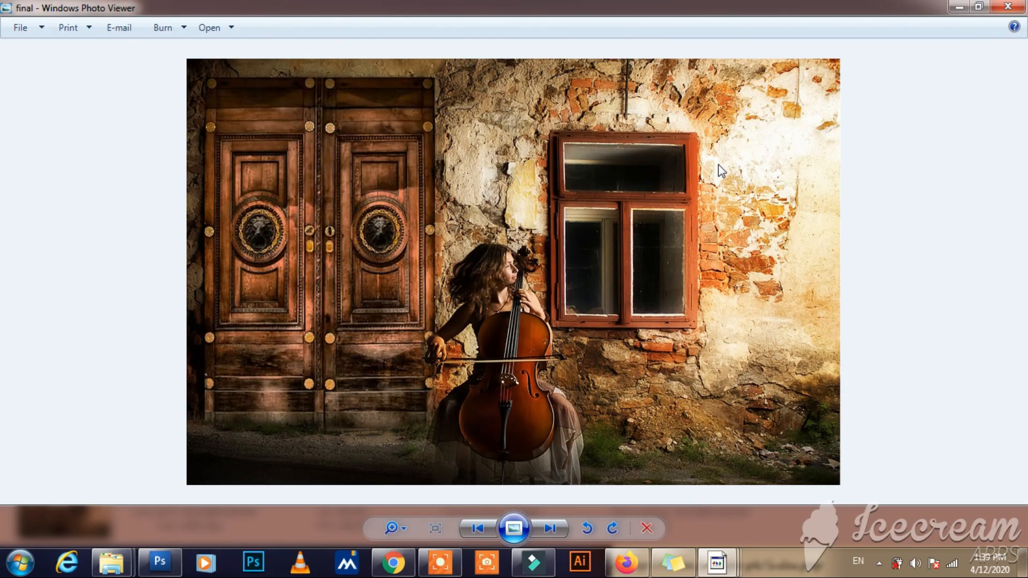
{"action": "key", "text": "Left"}
{"action": "key", "text": "Right"}
{"action": "key", "text": "Left"}
{"action": "key", "text": "Right"}
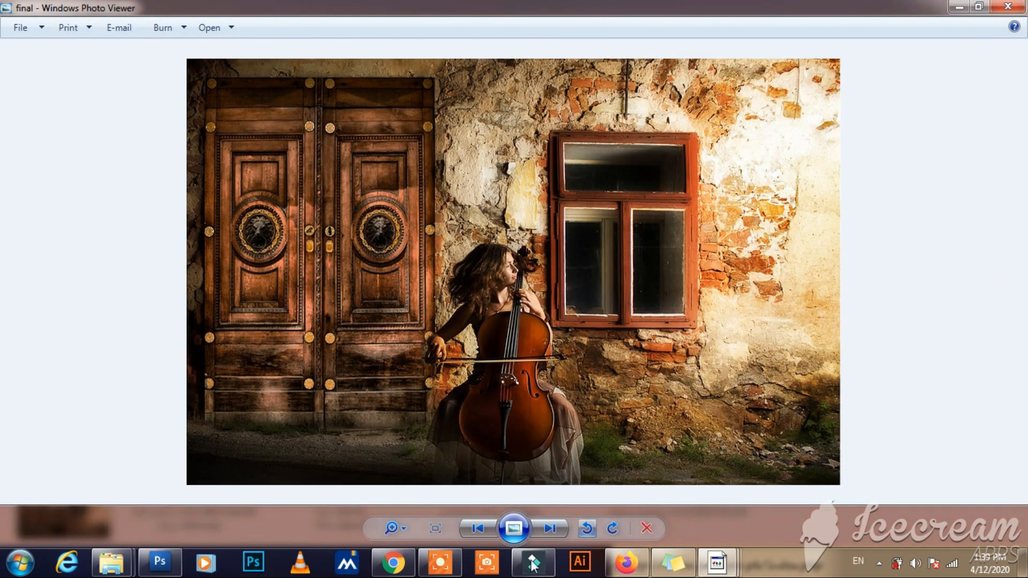
{"action": "left_click", "coordinate": [443, 565]}
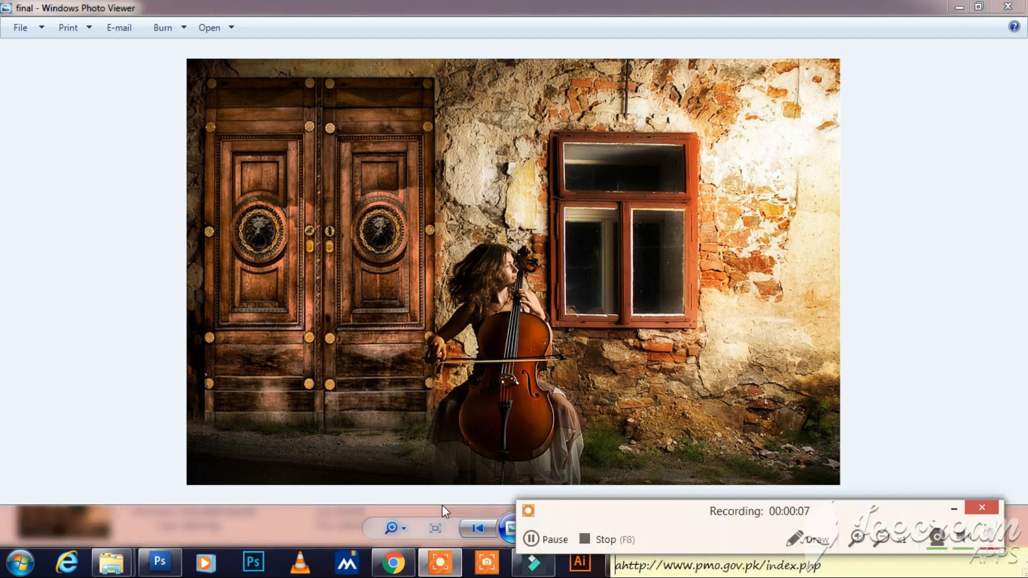